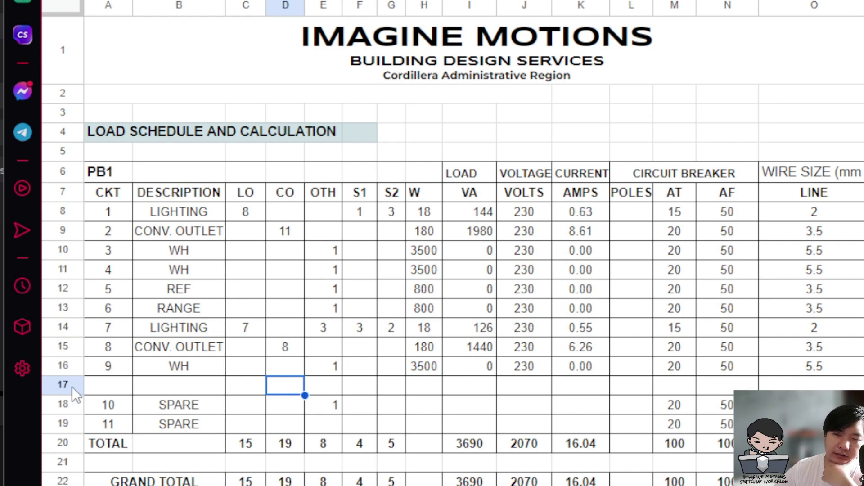
- Insert three rows above the blank row below circuit 9 in the load schedule
{"action": "left_click_drag", "start_coordinate": [72, 387], "coordinate": [68, 420]}
{"action": "right_click", "coordinate": [68, 421]}
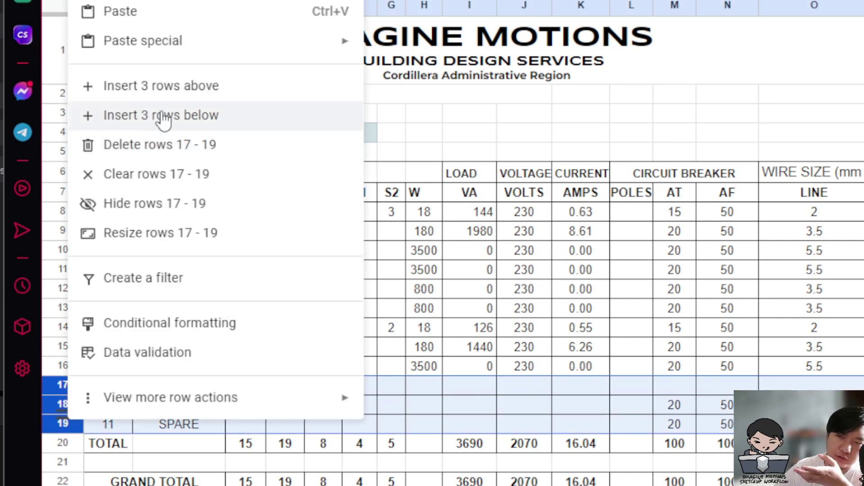
{"action": "left_click", "coordinate": [169, 88]}
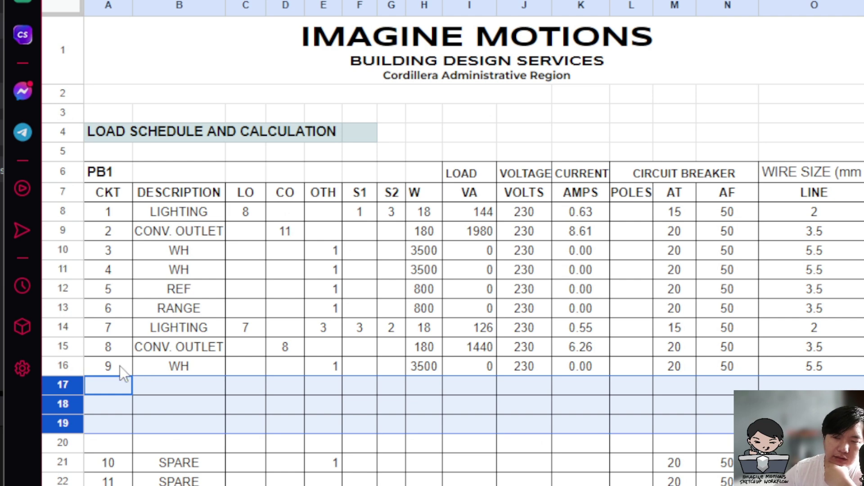
- Number the three new rows in the CKT column as circuits 10, 11 and 12
{"action": "left_click", "coordinate": [116, 387]}
{"action": "type", "text": "10"}
{"action": "key", "text": "Return"}
{"action": "type", "text": "11"}
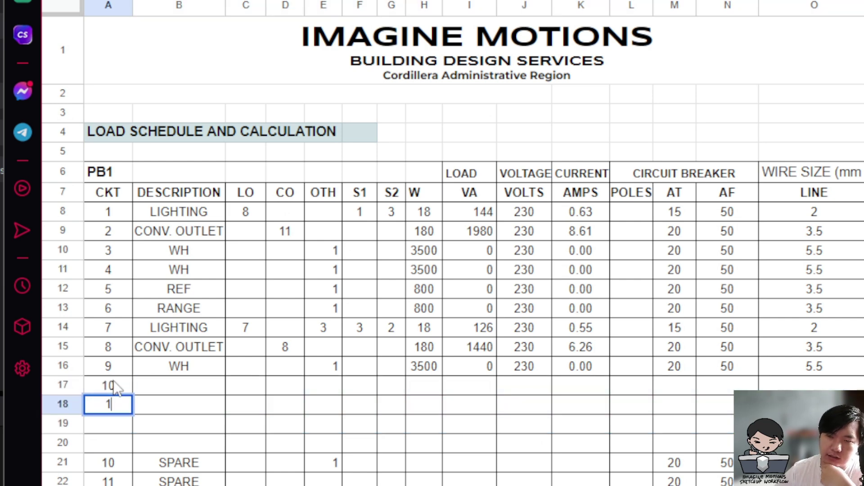
{"action": "key", "text": "Return"}
{"action": "type", "text": "12"}
{"action": "key", "text": "Return"}
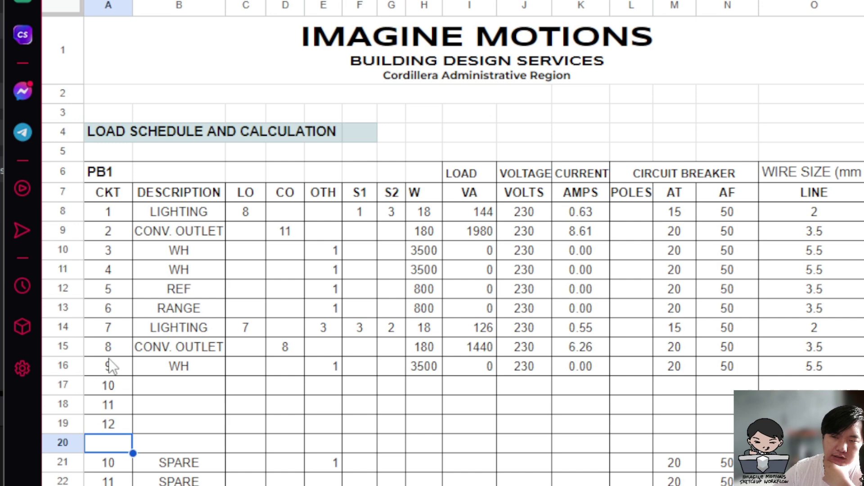
{"action": "left_click_drag", "start_coordinate": [116, 348], "coordinate": [130, 482]}
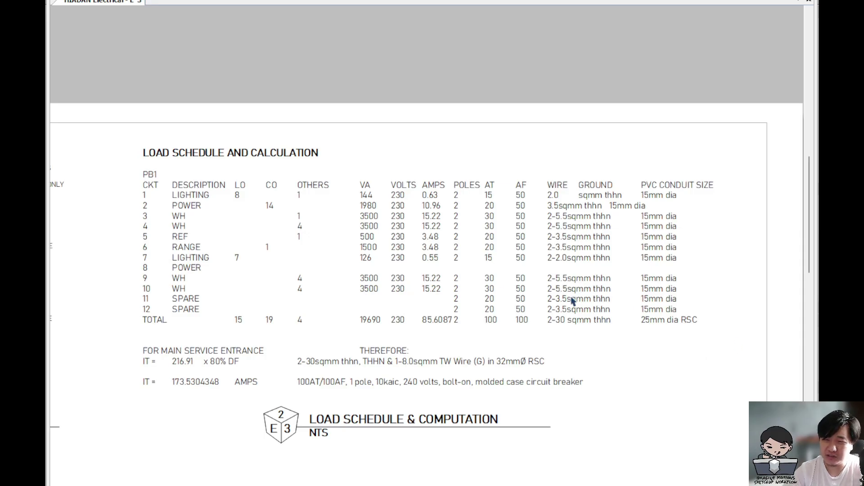
- In the LayOut electrical drawing, open the load schedule text block, select circuit 4's VA value, and leave it without editing
{"action": "scroll", "coordinate": [347, 281], "scroll_direction": "down", "scroll_amount": 1}
{"action": "middle_click_drag", "start_coordinate": [339, 282], "coordinate": [585, 310]}
{"action": "scroll", "coordinate": [584, 313], "scroll_direction": "up", "scroll_amount": 3}
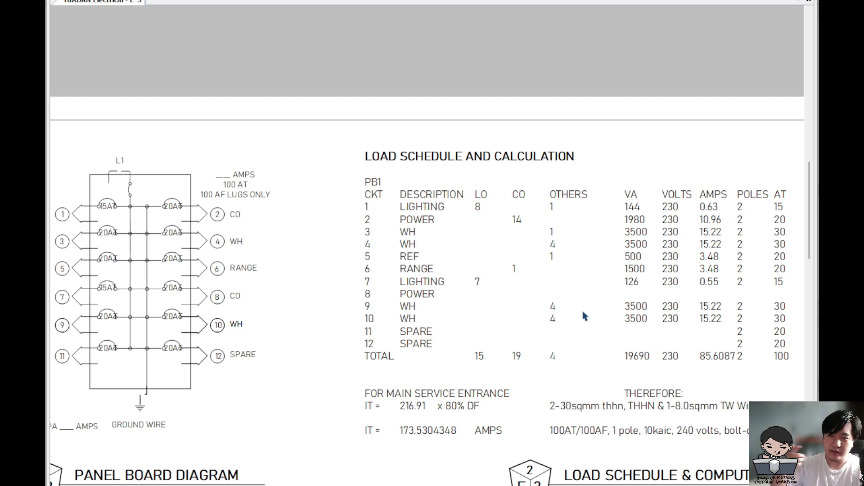
{"action": "scroll", "coordinate": [583, 317], "scroll_direction": "down", "scroll_amount": 1}
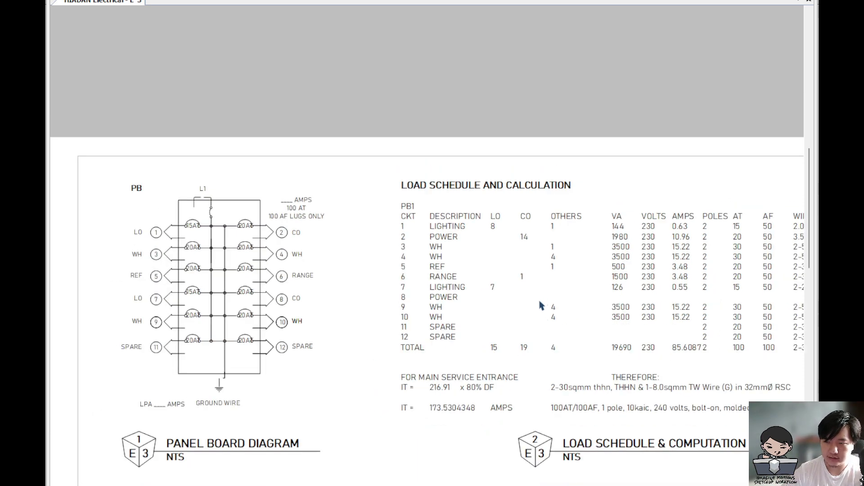
{"action": "scroll", "coordinate": [549, 299], "scroll_direction": "up", "scroll_amount": 3}
{"action": "left_click", "coordinate": [373, 201]}
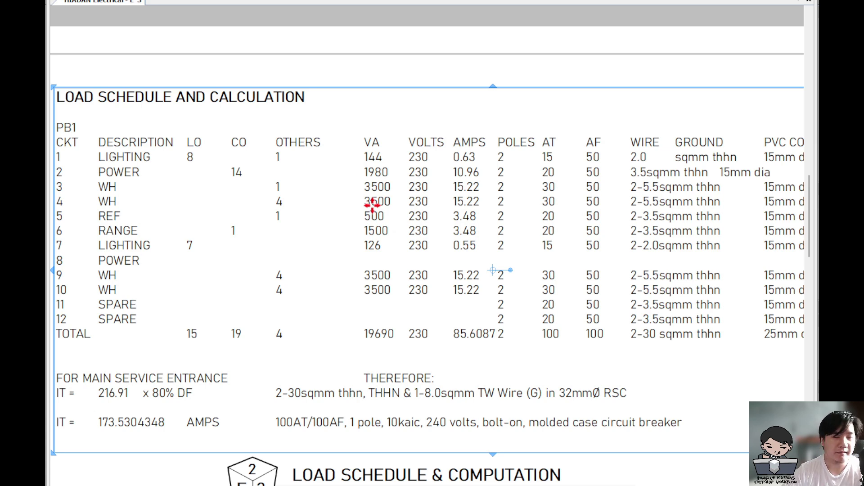
{"action": "double_click", "coordinate": [373, 203]}
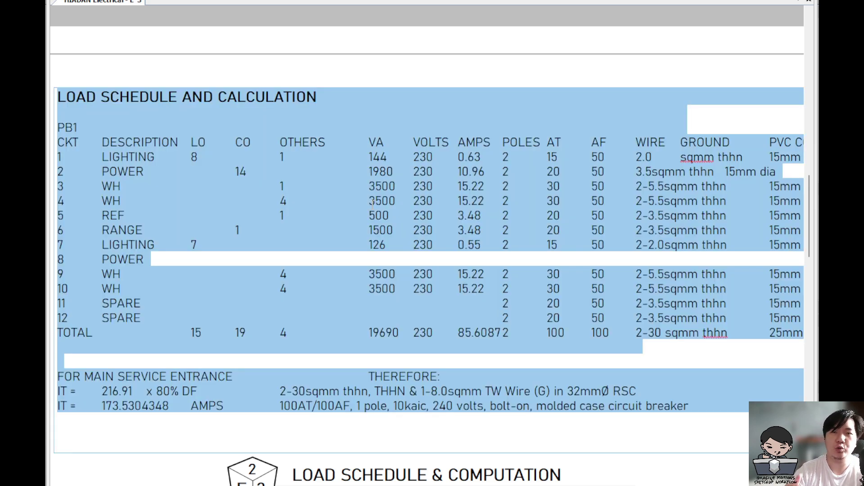
{"action": "double_click", "coordinate": [378, 201]}
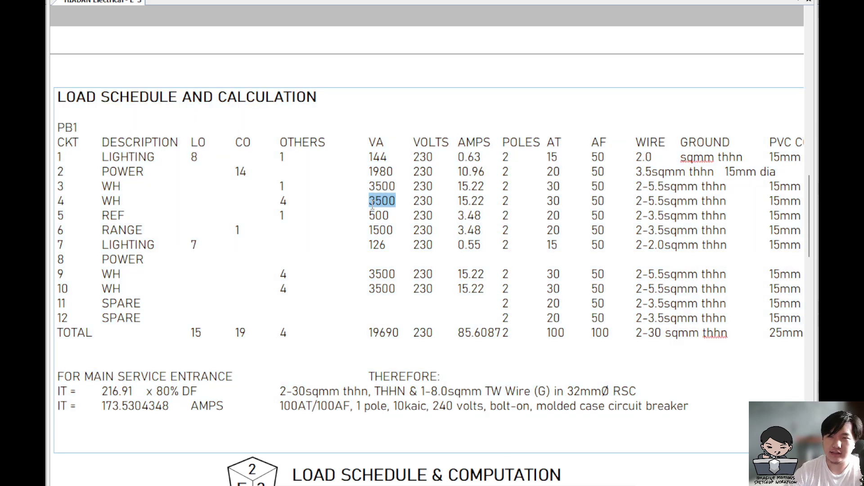
{"action": "left_click", "coordinate": [484, 202]}
{"action": "key", "text": "Escape"}
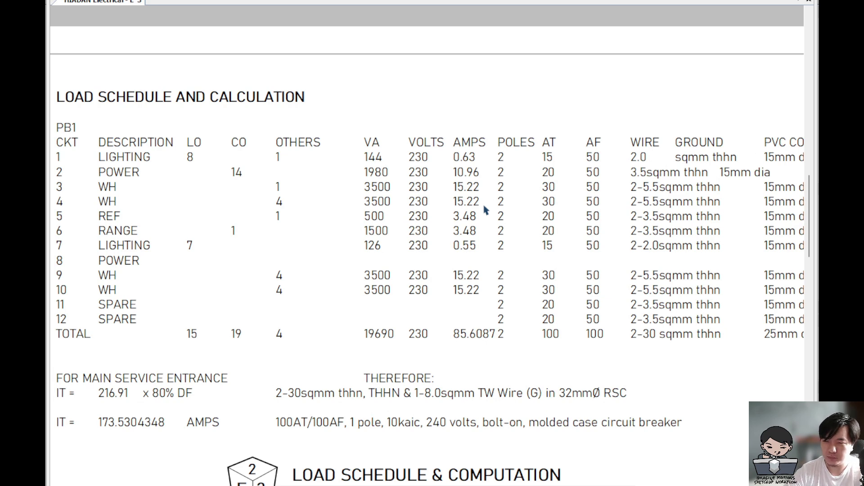
- Switch to the BUILDING AREAS spreadsheet and open the sheet with the load schedule and calculation
{"action": "key", "text": "alt+Tab"}
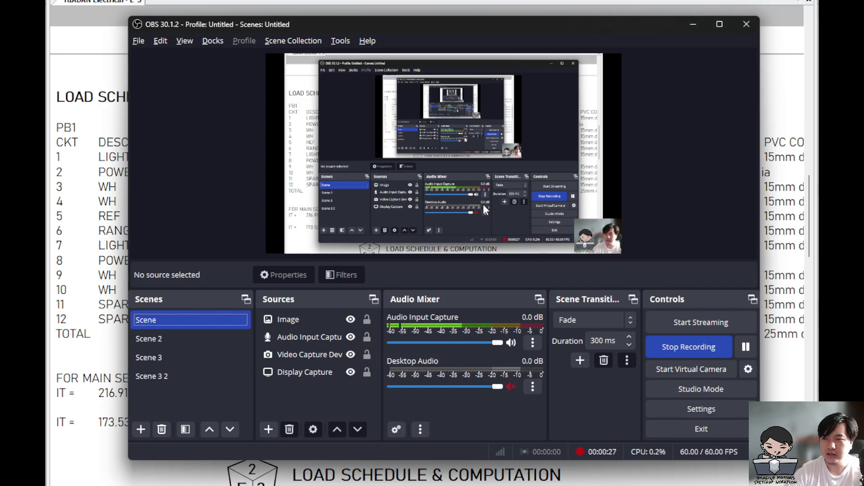
{"action": "key", "text": "alt+Tab"}
{"action": "key", "text": "alt+Tab"}
{"action": "key", "text": "Tab"}
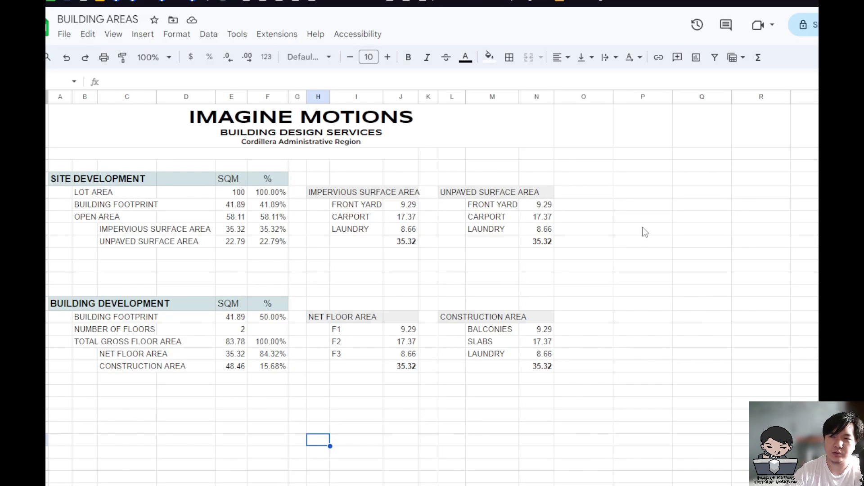
{"action": "left_click", "coordinate": [243, 485]}
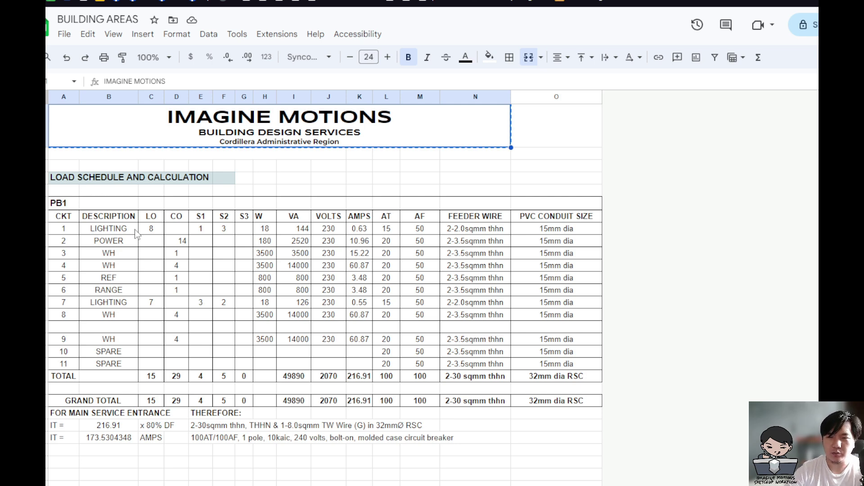
- Try a lighting outlet quantity of 10 for circuit 1 and undo the change
{"action": "left_click", "coordinate": [151, 229]}
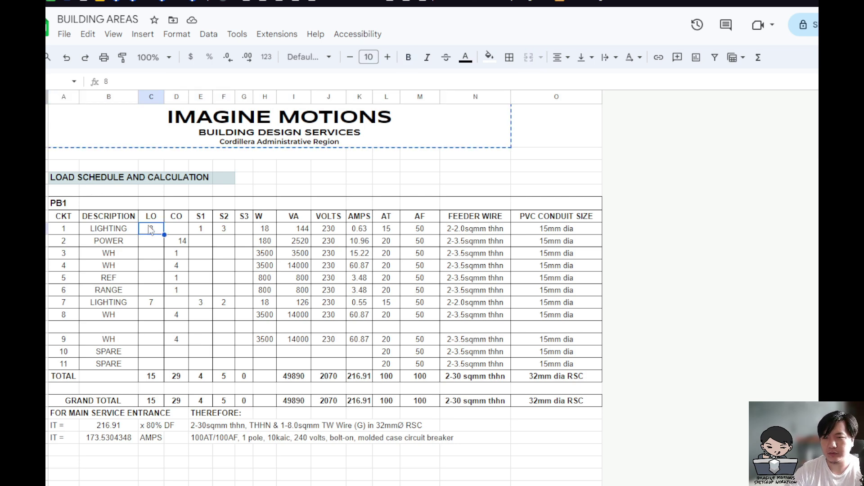
{"action": "type", "text": "10"}
{"action": "key", "text": "Return"}
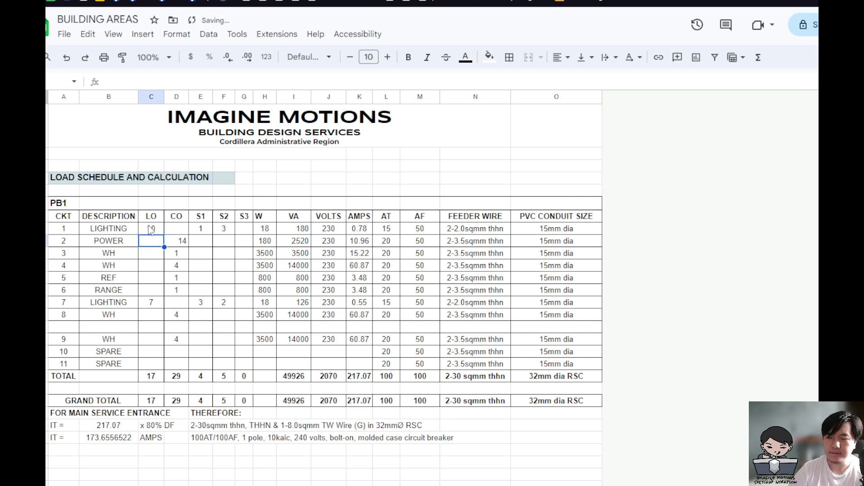
{"action": "key", "text": "ctrl+z"}
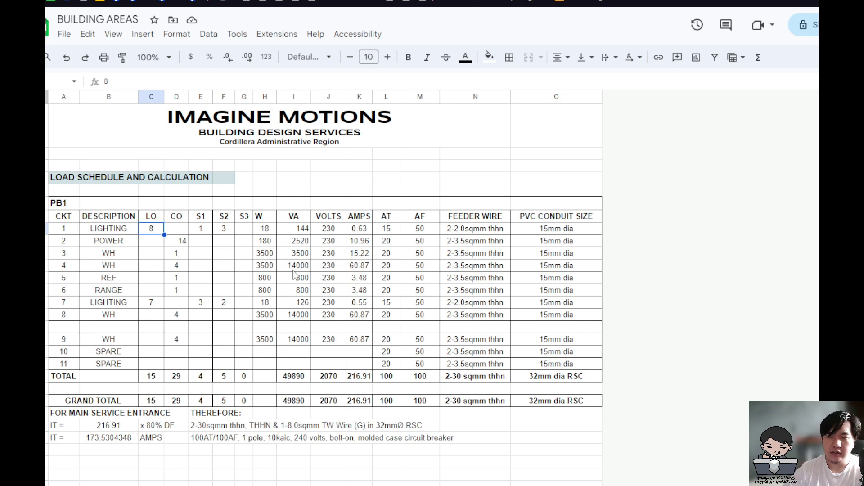
- Capture a screen snip of the whole load schedule, from the company heading to the main service entrance notes
{"action": "right_click", "coordinate": [277, 485]}
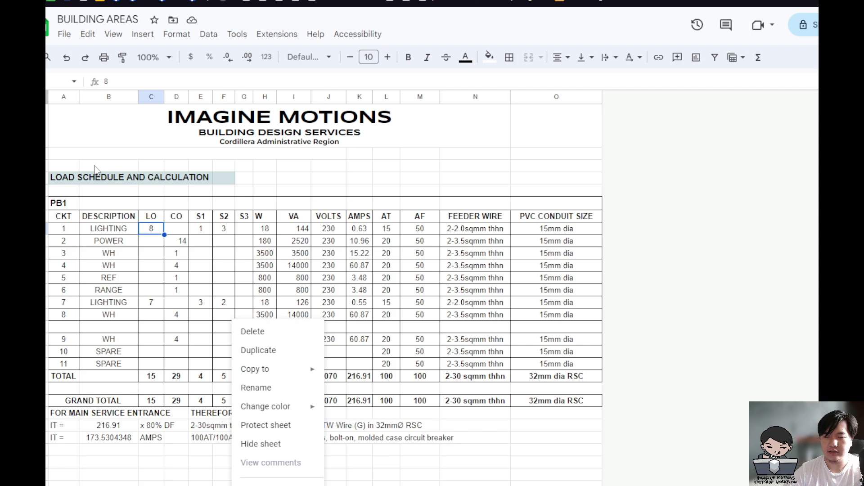
{"action": "key", "text": "super+shift+s"}
{"action": "left_click_drag", "start_coordinate": [46, 102], "coordinate": [604, 474]}
- Switch to the LayOut drawing and paste the captured schedule as an image over the existing load schedule text
{"action": "key", "text": "alt+Tab"}
{"action": "scroll", "coordinate": [343, 223], "scroll_direction": "down", "scroll_amount": 1}
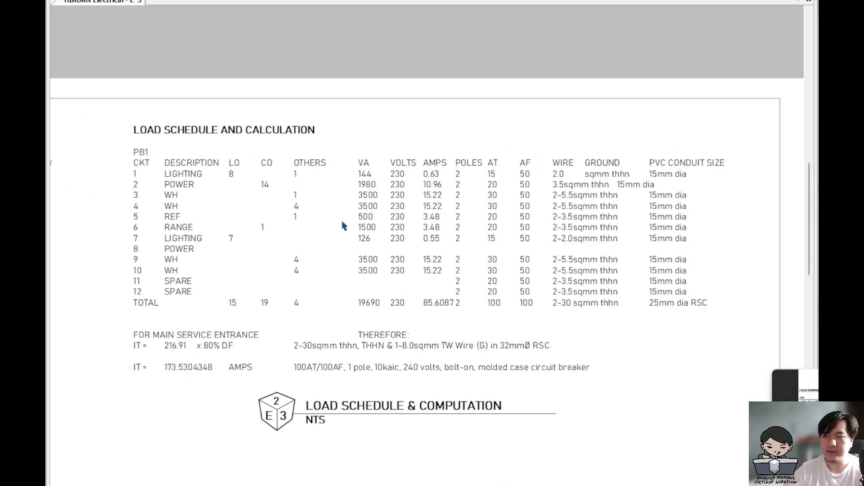
{"action": "key", "text": "ctrl+v"}
{"action": "left_click_drag", "start_coordinate": [330, 289], "coordinate": [616, 117]}
{"action": "scroll", "coordinate": [434, 218], "scroll_direction": "down", "scroll_amount": 1}
{"action": "left_click_drag", "start_coordinate": [545, 217], "coordinate": [545, 217]}
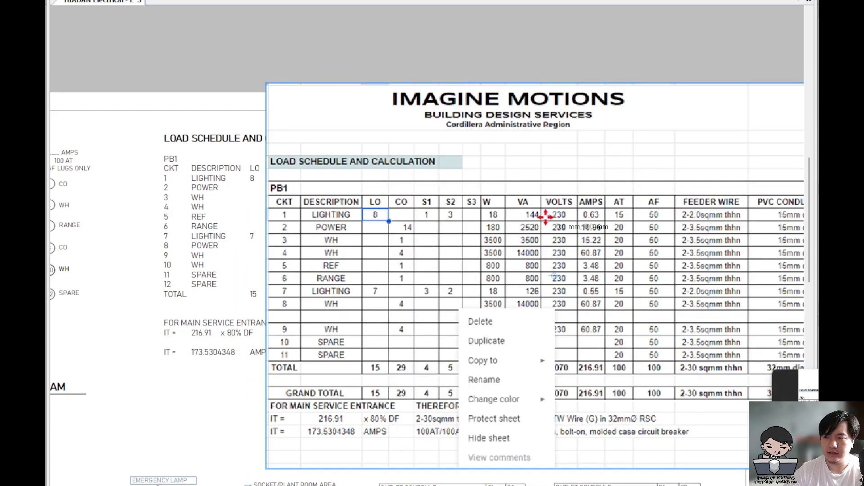
- Set the document's display resolution for images to High in the rendering setup
{"action": "scroll", "coordinate": [586, 250], "scroll_direction": "up", "scroll_amount": 6}
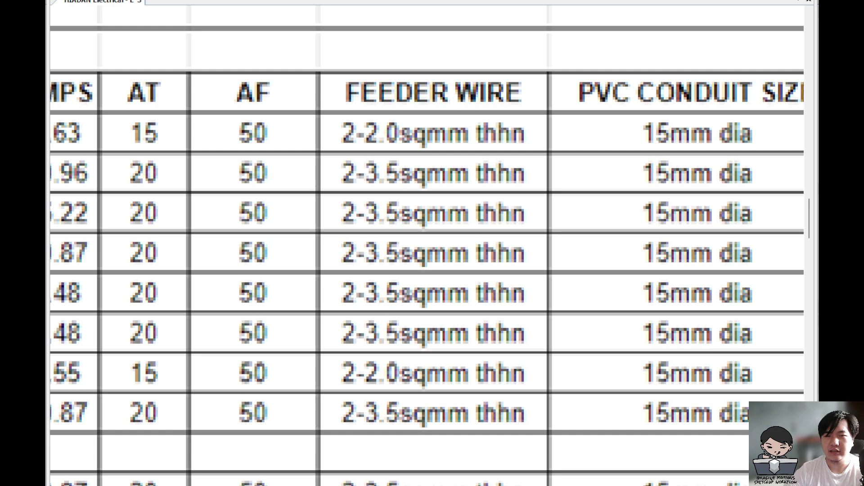
{"action": "left_click_drag", "start_coordinate": [212, 71], "coordinate": [495, 94]}
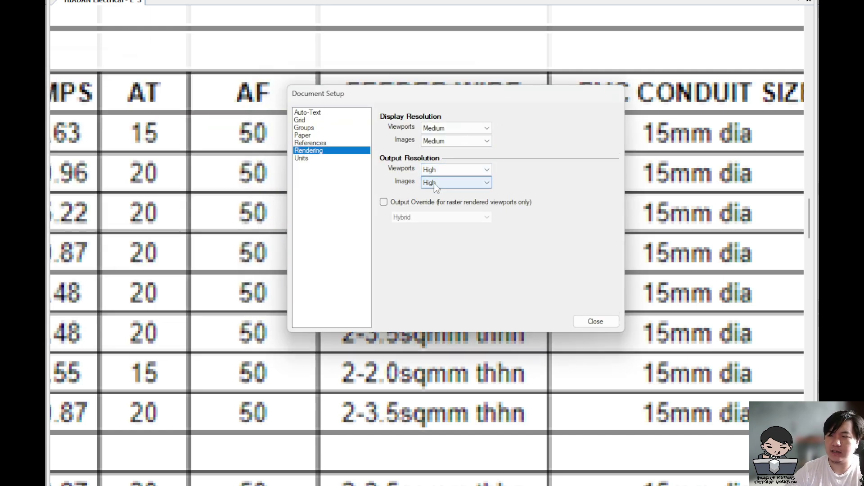
{"action": "left_click", "coordinate": [449, 141]}
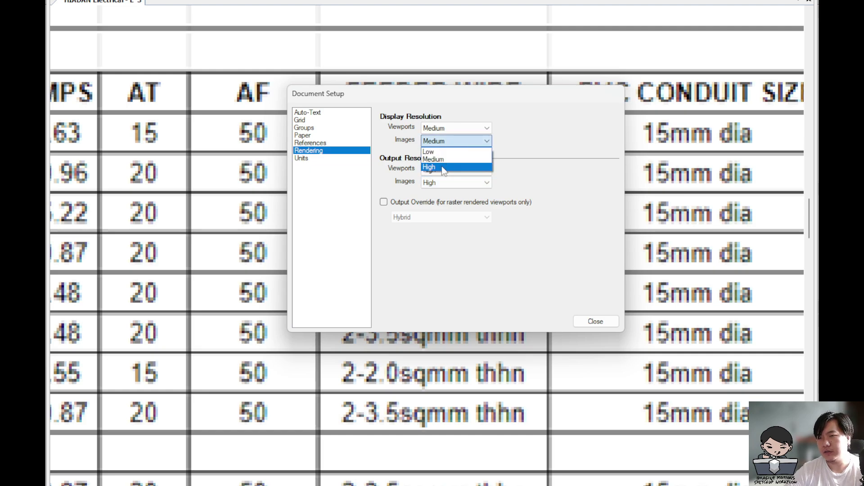
{"action": "left_click", "coordinate": [442, 166]}
{"action": "left_click", "coordinate": [587, 321]}
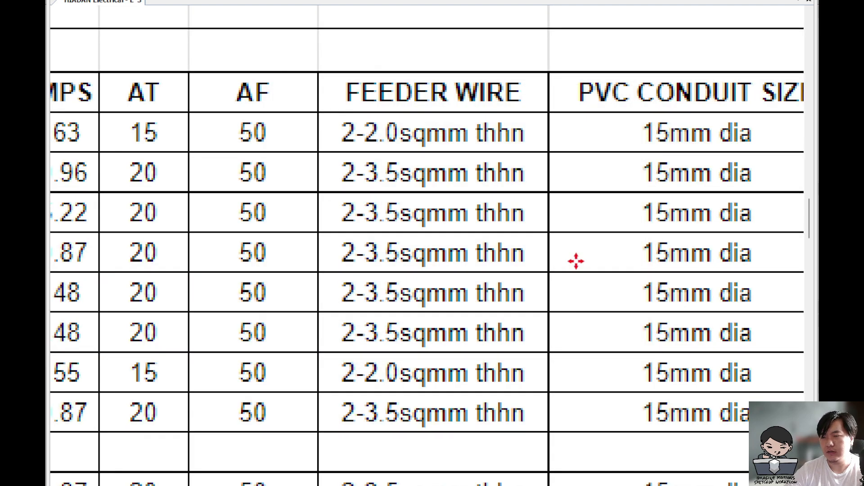
- Examine the sharpness of the pasted schedule image across its columns at different magnifications
{"action": "mouse_move", "coordinate": [575, 261]}
{"action": "middle_mouse_down"}
{"action": "mouse_move", "coordinate": [172, 227]}
{"action": "mouse_move", "coordinate": [541, 256]}
{"action": "middle_mouse_up"}
{"action": "scroll", "coordinate": [540, 256], "scroll_direction": "up", "scroll_amount": 1}
{"action": "scroll", "coordinate": [427, 258], "scroll_direction": "down", "scroll_amount": 4}
{"action": "middle_click_drag", "start_coordinate": [351, 188], "coordinate": [456, 200]}
{"action": "scroll", "coordinate": [456, 200], "scroll_direction": "down", "scroll_amount": 1}
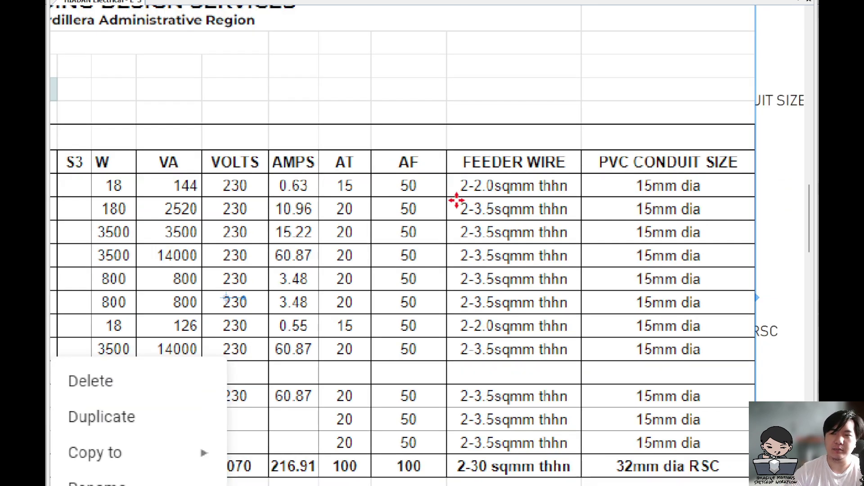
{"action": "scroll", "coordinate": [456, 200], "scroll_direction": "down", "scroll_amount": 3}
{"action": "scroll", "coordinate": [462, 109], "scroll_direction": "up", "scroll_amount": 2}
{"action": "scroll", "coordinate": [464, 92], "scroll_direction": "down", "scroll_amount": 1}
{"action": "middle_click_drag", "start_coordinate": [325, 231], "coordinate": [580, 232]}
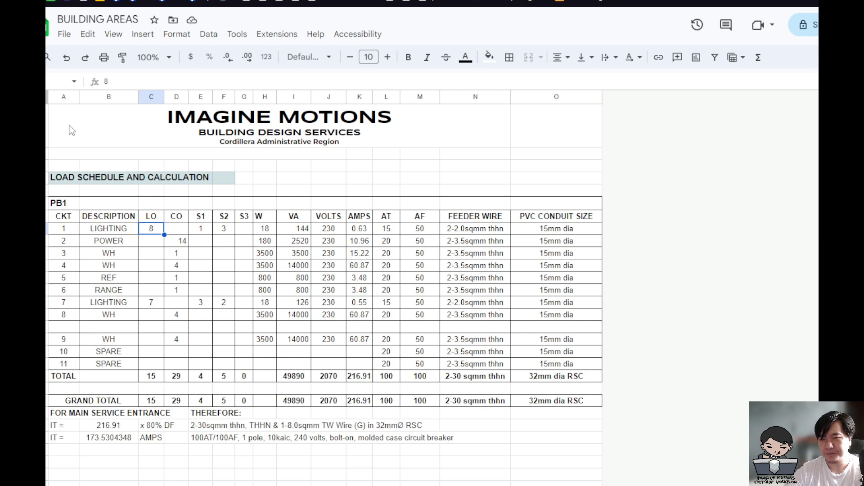
- Copy the entire load schedule range from the spreadsheet, paste it into the drawing as text, and place it beside the page
{"action": "left_click_drag", "start_coordinate": [67, 131], "coordinate": [573, 441]}
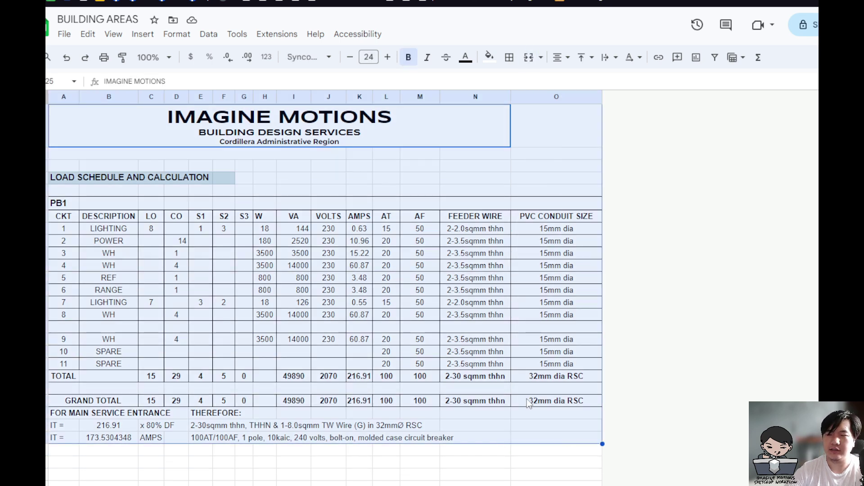
{"action": "key", "text": "alt+Tab"}
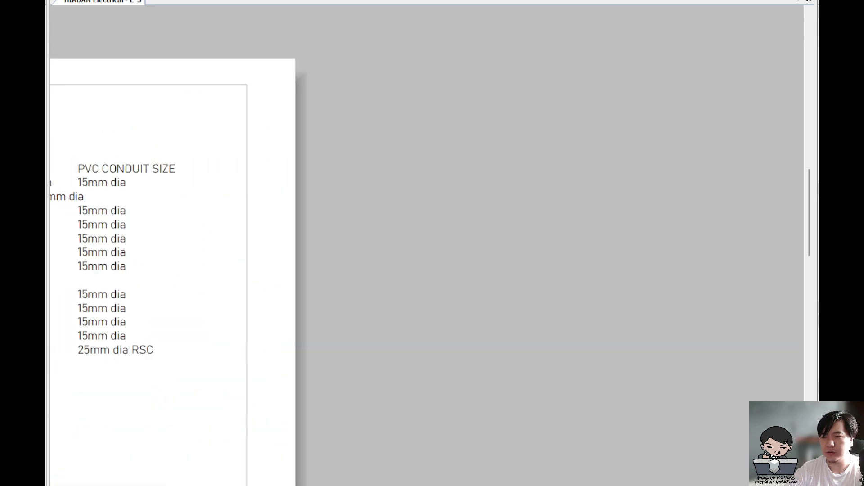
{"action": "middle_click_drag", "start_coordinate": [460, 234], "coordinate": [446, 236]}
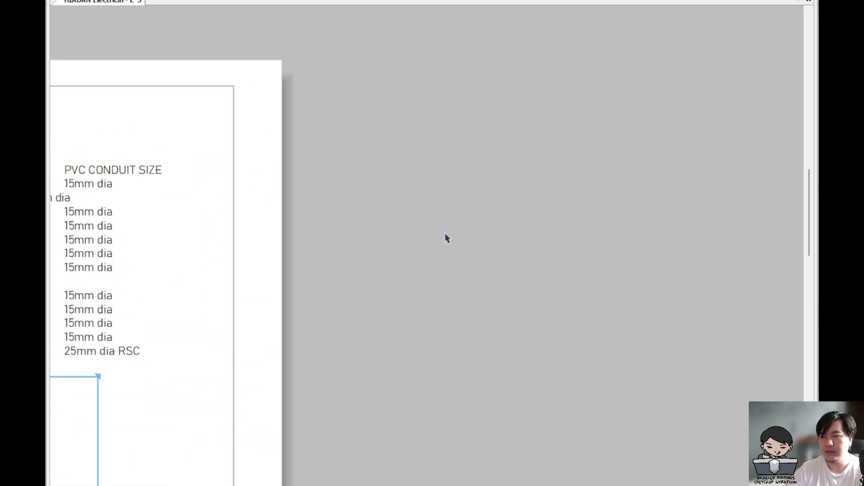
{"action": "scroll", "coordinate": [375, 267], "scroll_direction": "down", "scroll_amount": 2}
{"action": "left_click", "coordinate": [147, 399]}
{"action": "left_click_drag", "start_coordinate": [148, 398], "coordinate": [846, 160]}
{"action": "middle_click_drag", "start_coordinate": [573, 246], "coordinate": [392, 238]}
{"action": "scroll", "coordinate": [382, 230], "scroll_direction": "up", "scroll_amount": 1}
{"action": "left_click_drag", "start_coordinate": [378, 227], "coordinate": [672, 228]}
{"action": "scroll", "coordinate": [302, 198], "scroll_direction": "up", "scroll_amount": 3}
{"action": "scroll", "coordinate": [302, 198], "scroll_direction": "down", "scroll_amount": 2}
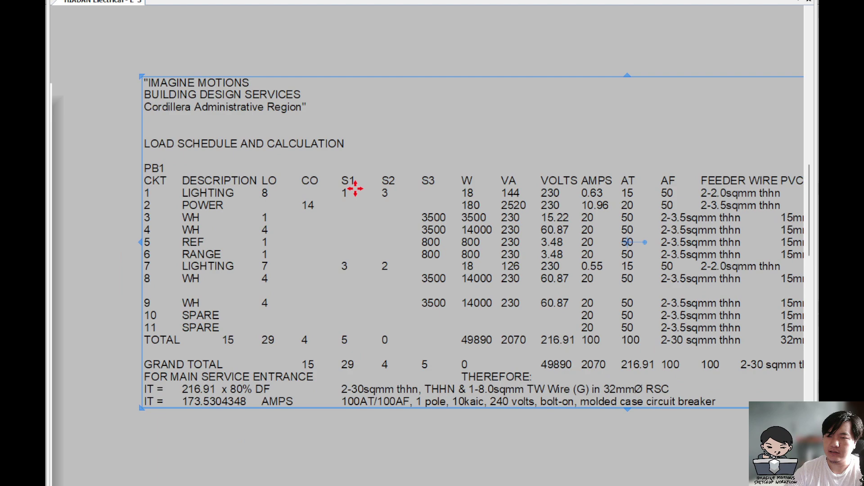
- Check the column alignment of the pasted schedule text and erase the text from beside the page
{"action": "scroll", "coordinate": [355, 188], "scroll_direction": "down", "scroll_amount": 1}
{"action": "middle_click_drag", "start_coordinate": [671, 274], "coordinate": [447, 274]}
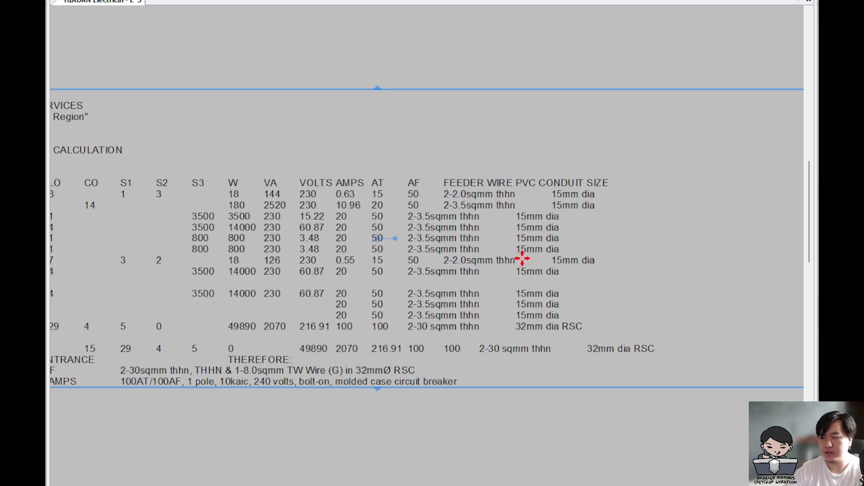
{"action": "middle_click_drag", "start_coordinate": [517, 264], "coordinate": [739, 279]}
{"action": "left_click", "coordinate": [485, 311]}
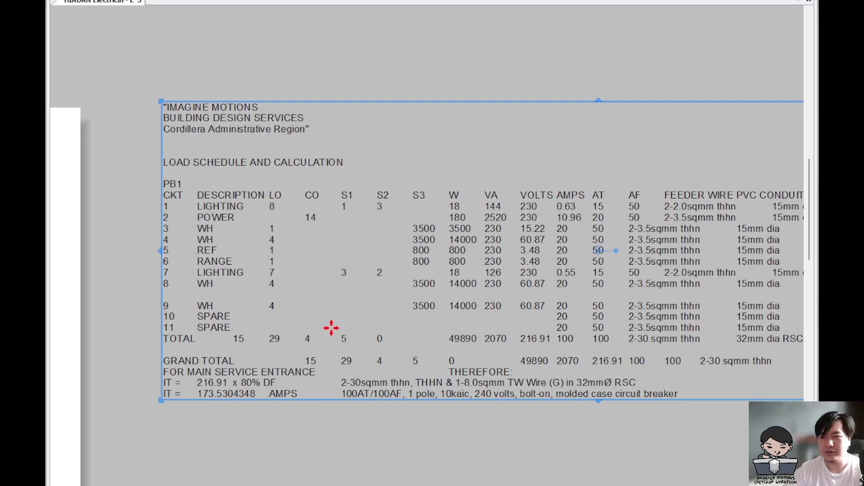
{"action": "double_click", "coordinate": [494, 329]}
{"action": "left_click", "coordinate": [555, 424]}
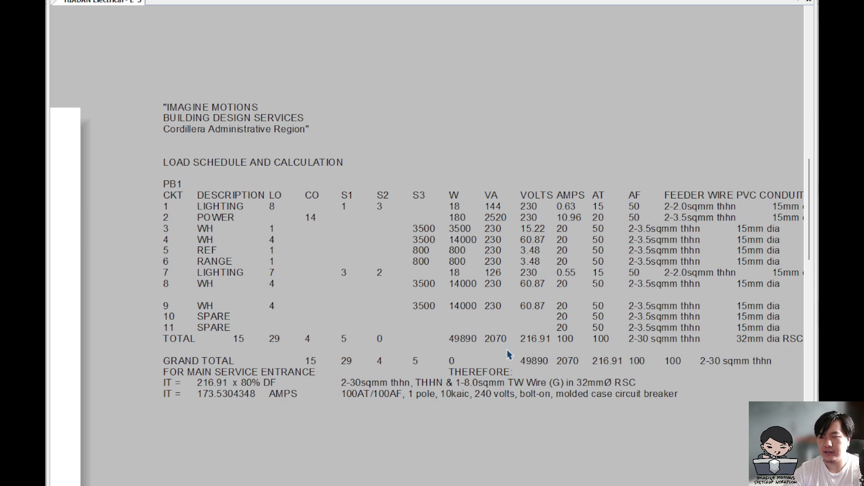
{"action": "scroll", "coordinate": [486, 320], "scroll_direction": "down", "scroll_amount": 2}
{"action": "key", "text": "e"}
{"action": "left_click", "coordinate": [495, 262]}
- Review the drawing's original load schedule columns and switch back to the load schedule spreadsheet
{"action": "middle_click_drag", "start_coordinate": [201, 275], "coordinate": [503, 251]}
{"action": "scroll", "coordinate": [183, 252], "scroll_direction": "up", "scroll_amount": 1}
{"action": "scroll", "coordinate": [174, 245], "scroll_direction": "up", "scroll_amount": 1}
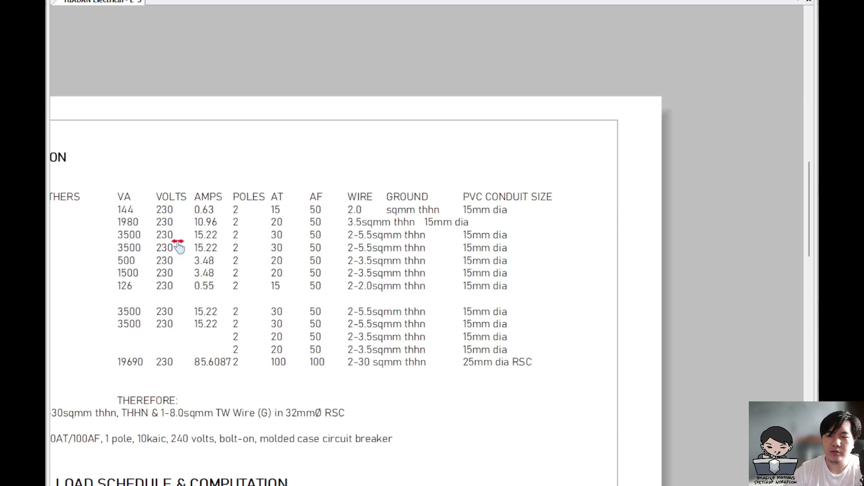
{"action": "middle_click_drag", "start_coordinate": [173, 246], "coordinate": [309, 222]}
{"action": "key", "text": "alt+Tab"}
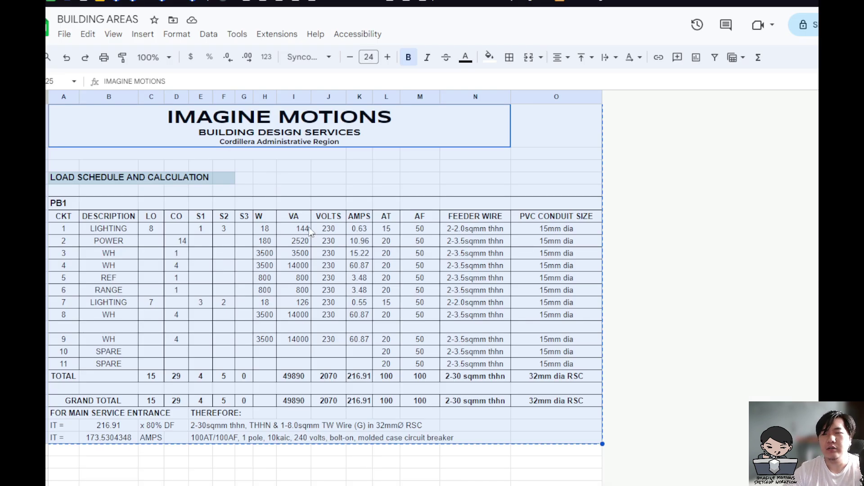
- Find the spreadsheet's comma-separated values (.csv) download format and switch back to the LayOut drawing
{"action": "left_click", "coordinate": [63, 35]}
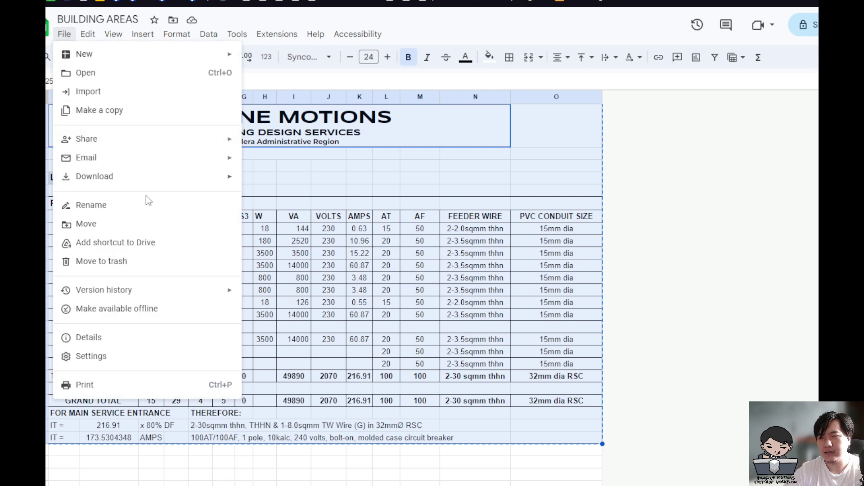
{"action": "mouse_move", "coordinate": [158, 183]}
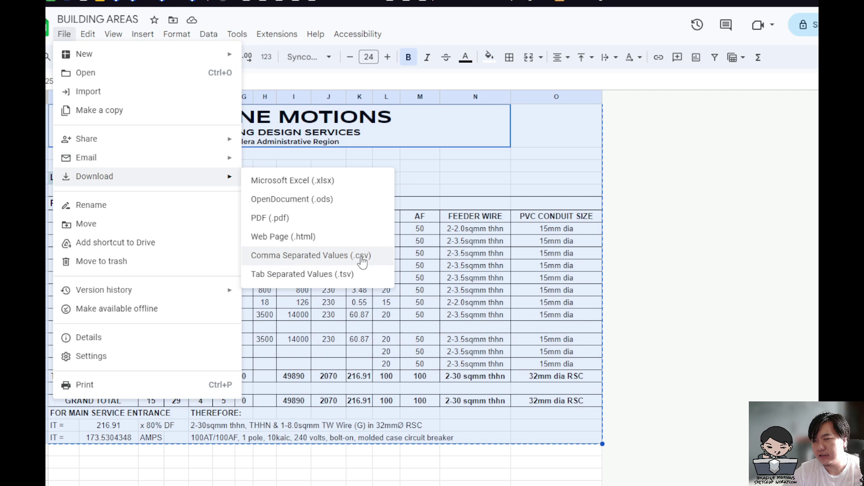
{"action": "key", "text": "alt+Tab"}
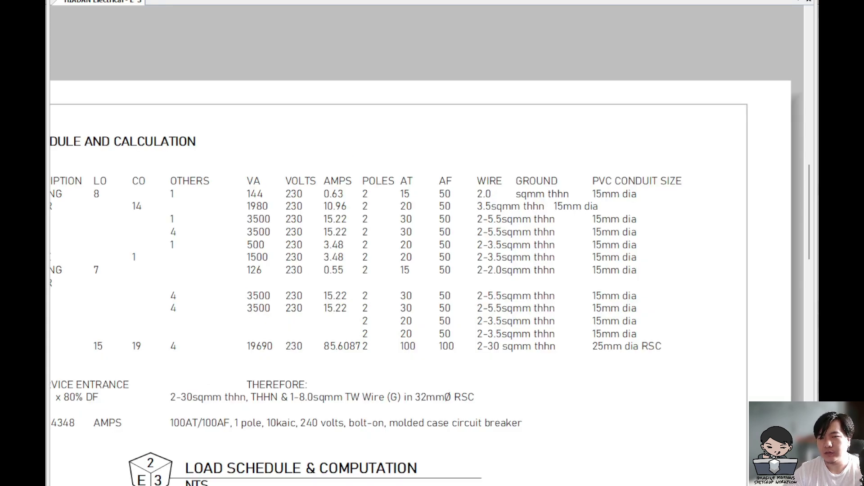
- Insert the exported CSV file "Copy of DEVELOPMENT CONTROL.csv" into the drawing and move the resulting table off the page
{"action": "key", "text": "ctrl+i"}
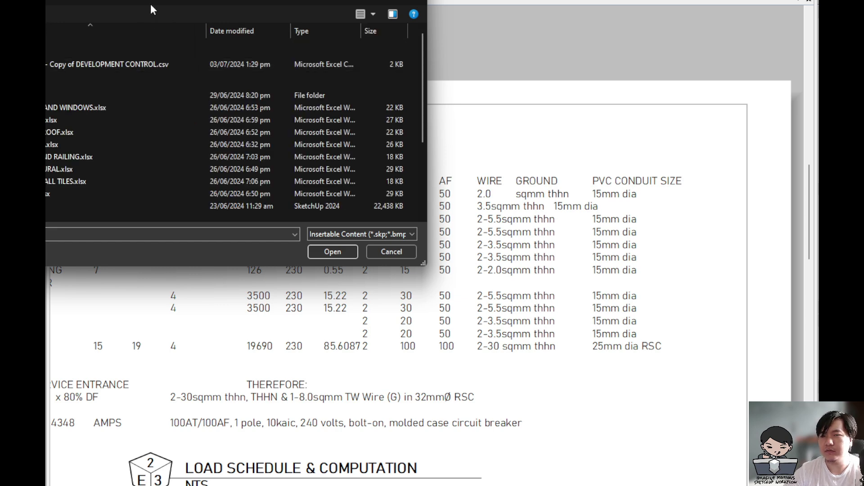
{"action": "double_click", "coordinate": [134, 64]}
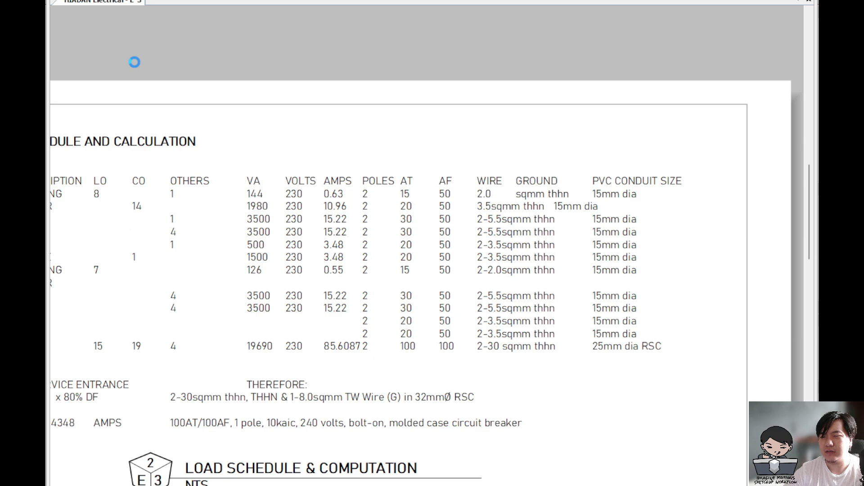
{"action": "scroll", "coordinate": [147, 70], "scroll_direction": "down", "scroll_amount": 1}
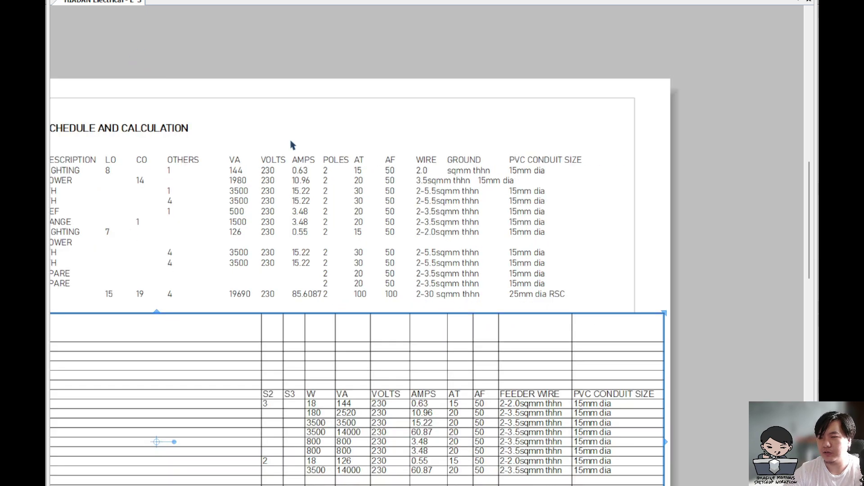
{"action": "middle_click_drag", "start_coordinate": [292, 143], "coordinate": [50, 96]}
{"action": "left_click_drag", "start_coordinate": [249, 360], "coordinate": [629, 125]}
{"action": "middle_click_drag", "start_coordinate": [581, 142], "coordinate": [261, 214]}
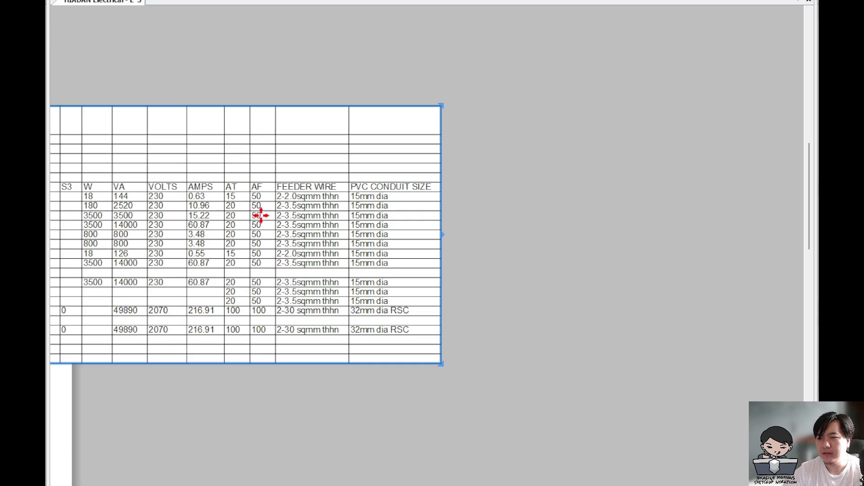
- Narrow the inserted load schedule table and reposition it beside the page
{"action": "scroll", "coordinate": [262, 216], "scroll_direction": "up", "scroll_amount": 2}
{"action": "scroll", "coordinate": [618, 303], "scroll_direction": "down", "scroll_amount": 3}
{"action": "left_click_drag", "start_coordinate": [630, 344], "coordinate": [255, 335]}
{"action": "left_click_drag", "start_coordinate": [162, 201], "coordinate": [558, 229]}
{"action": "scroll", "coordinate": [558, 229], "scroll_direction": "up", "scroll_amount": 2}
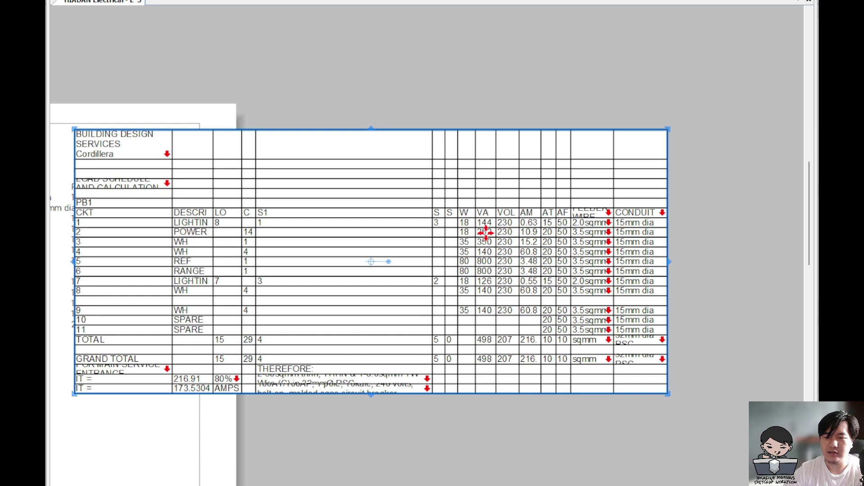
- Examine the narrowed table's cell text and compare its layout with the original spreadsheet
{"action": "scroll", "coordinate": [485, 232], "scroll_direction": "down", "scroll_amount": 1}
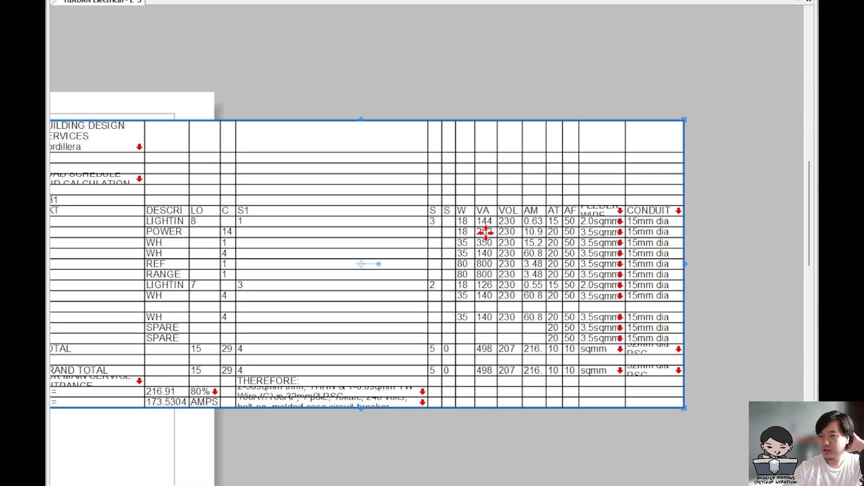
{"action": "scroll", "coordinate": [485, 232], "scroll_direction": "down", "scroll_amount": 1}
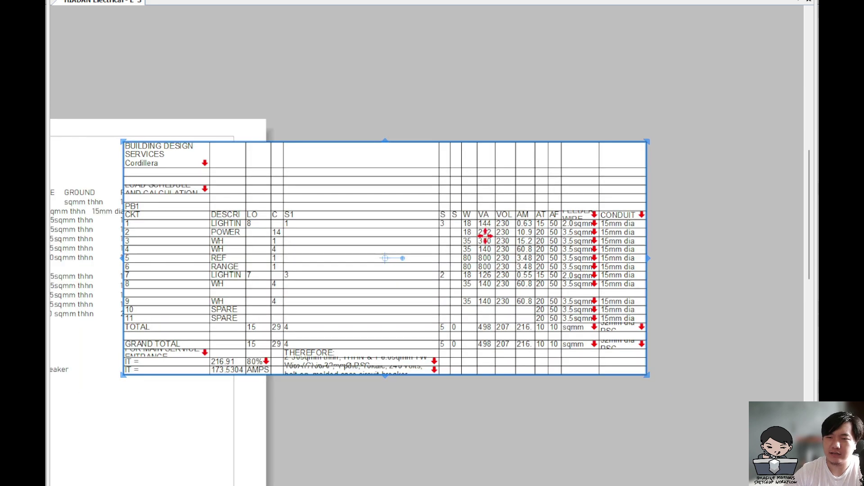
{"action": "scroll", "coordinate": [432, 235], "scroll_direction": "up", "scroll_amount": 1}
{"action": "key", "text": "alt+Tab"}
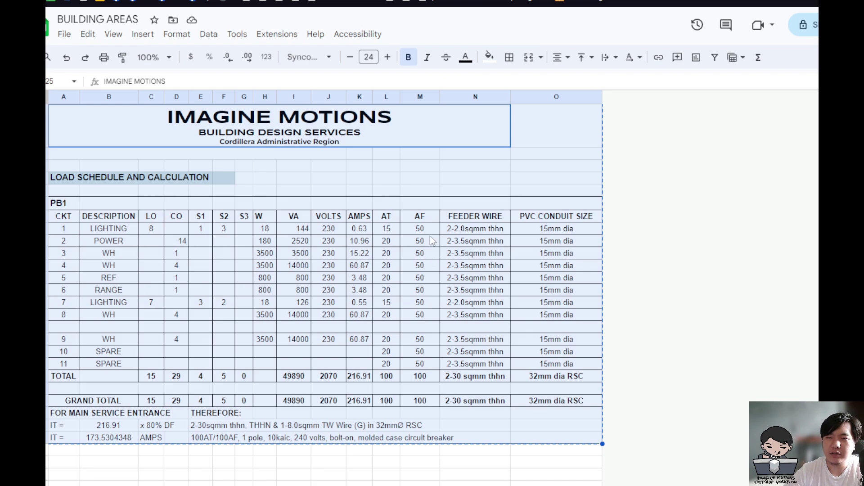
{"action": "key", "text": "alt+Tab"}
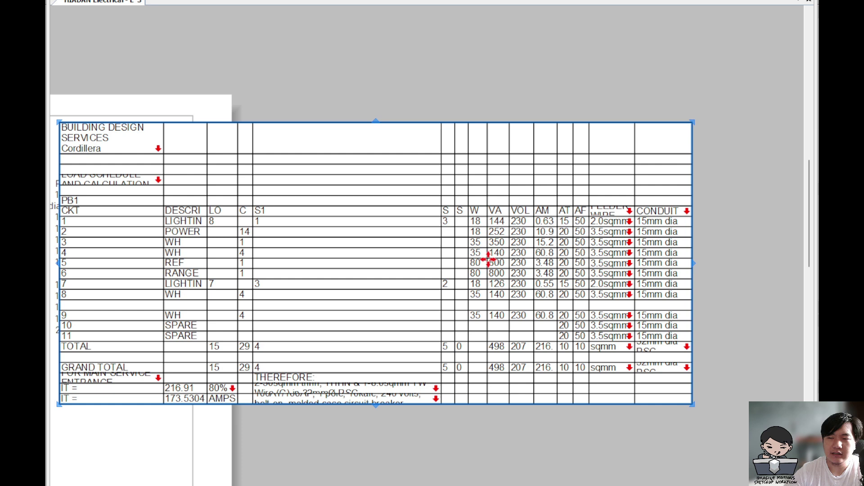
- Update the table's reference and check its CSV cell range options, leaving them unchanged
{"action": "right_click", "coordinate": [485, 260]}
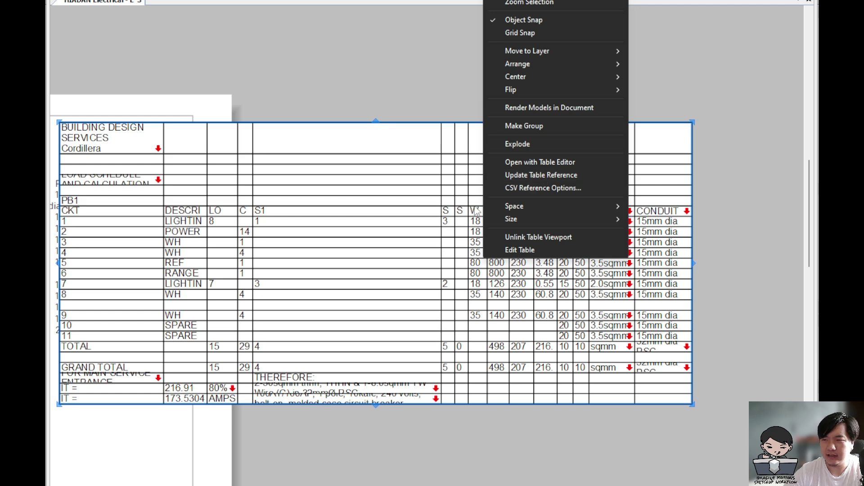
{"action": "left_click", "coordinate": [541, 175]}
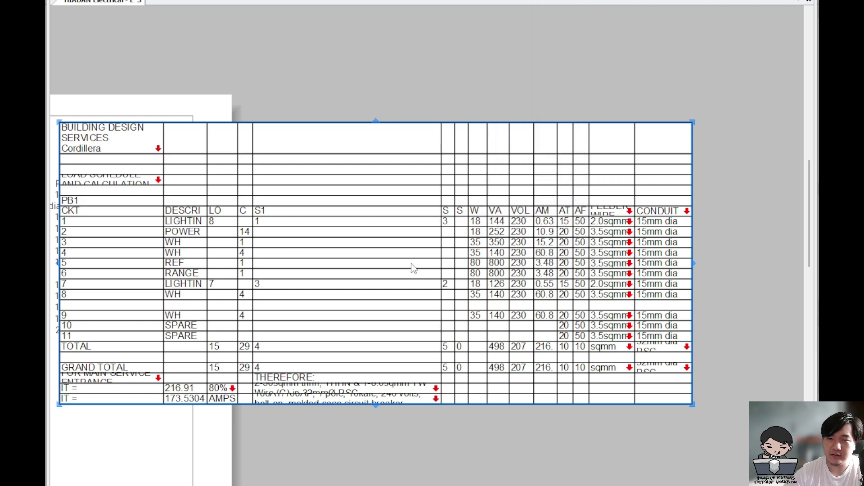
{"action": "scroll", "coordinate": [407, 260], "scroll_direction": "up", "scroll_amount": 2}
{"action": "right_click", "coordinate": [360, 216]}
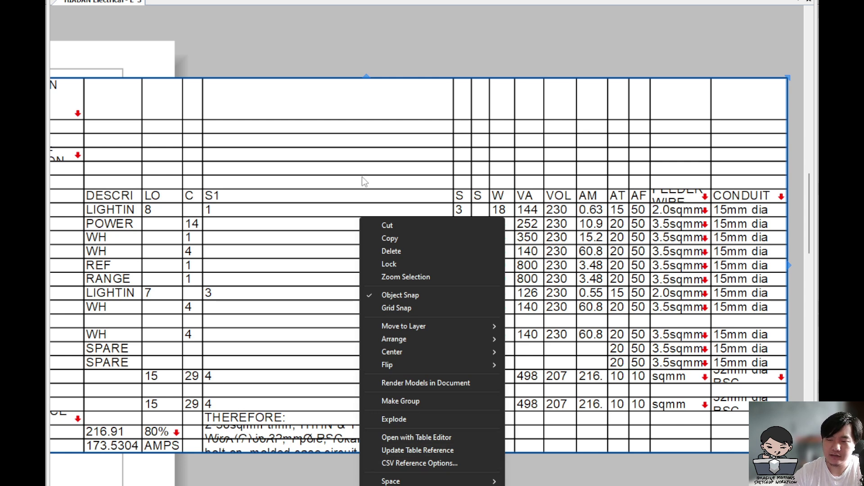
{"action": "right_click", "coordinate": [356, 110]}
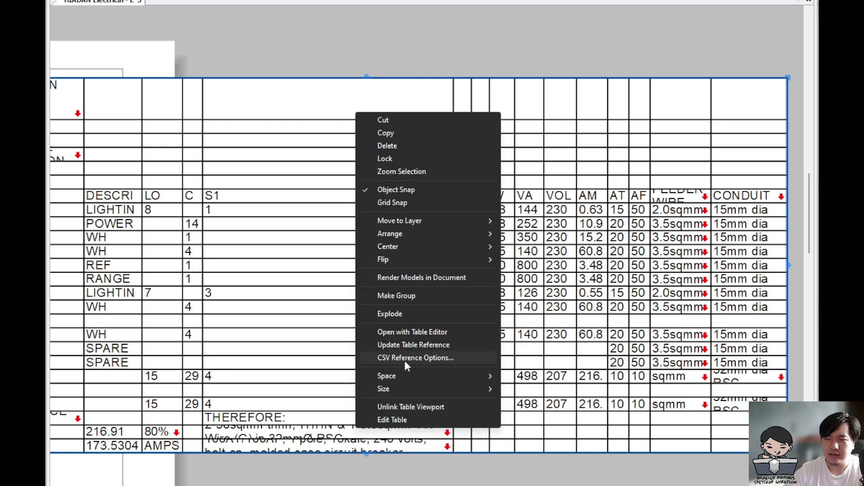
{"action": "left_click", "coordinate": [406, 363]}
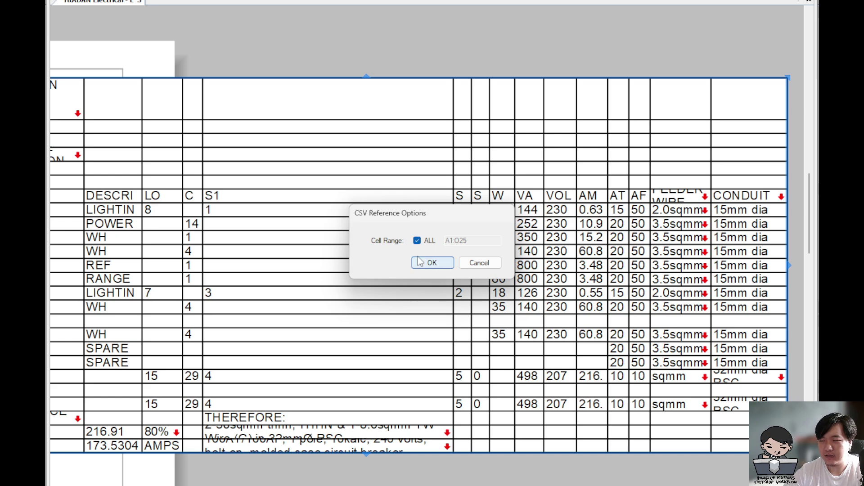
{"action": "left_click", "coordinate": [487, 265]}
- Open the load schedule table for editing and widen the CO column so its heading fits
{"action": "scroll", "coordinate": [448, 263], "scroll_direction": "down", "scroll_amount": 2}
{"action": "double_click", "coordinate": [444, 255]}
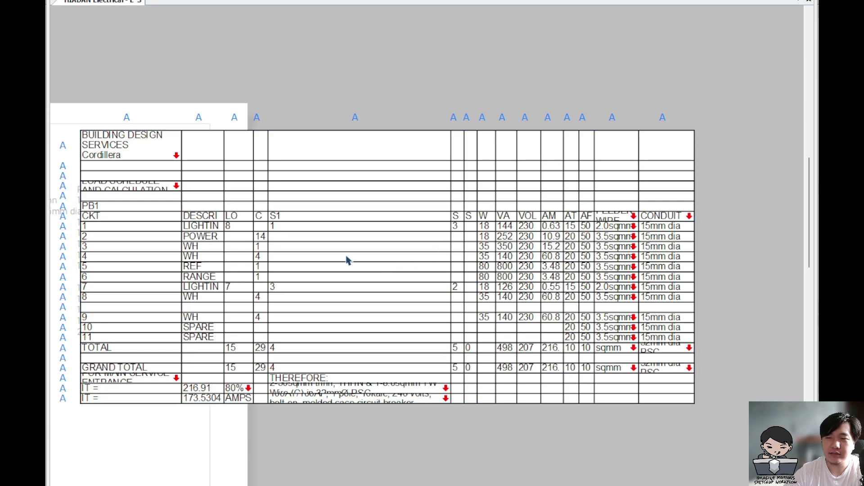
{"action": "scroll", "coordinate": [269, 226], "scroll_direction": "up", "scroll_amount": 1}
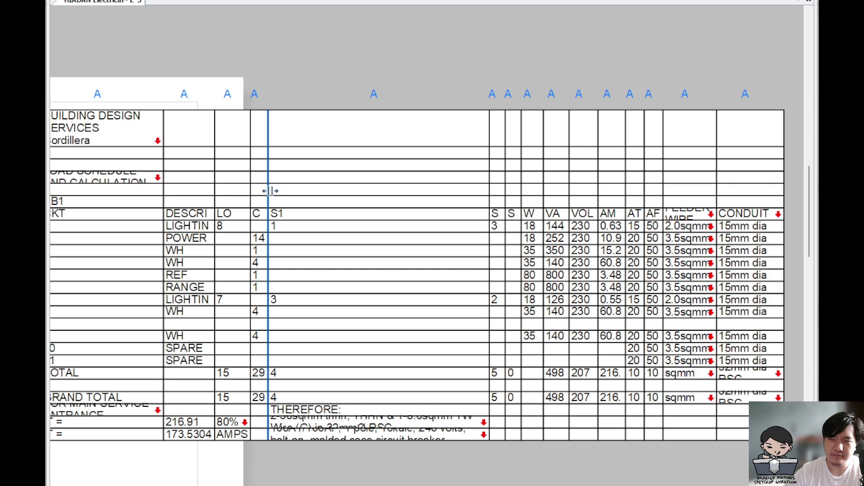
{"action": "left_click_drag", "start_coordinate": [270, 198], "coordinate": [287, 198]}
{"action": "left_click", "coordinate": [328, 412]}
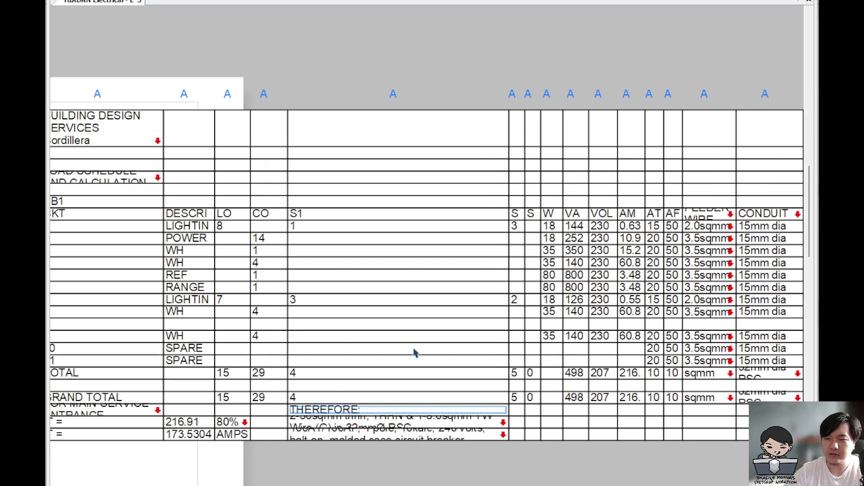
- Try to fit the row heights of all table cells to their text
{"action": "scroll", "coordinate": [413, 351], "scroll_direction": "down", "scroll_amount": 1}
{"action": "scroll", "coordinate": [115, 403], "scroll_direction": "up", "scroll_amount": 1}
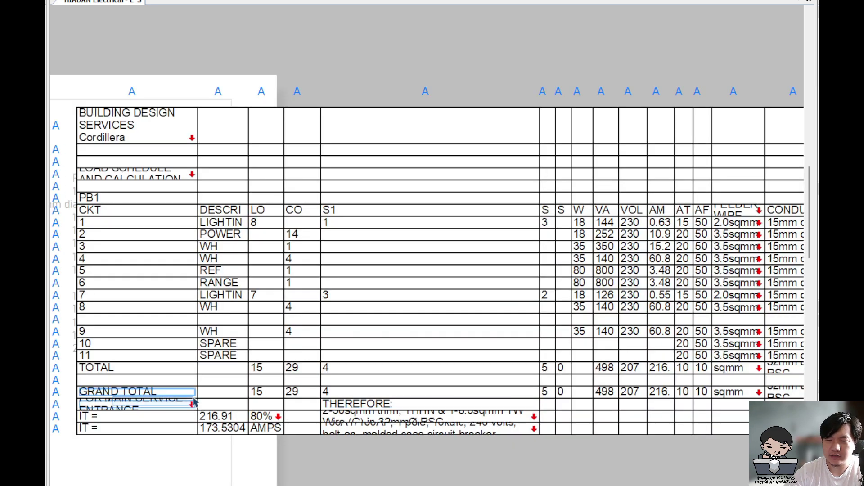
{"action": "key", "text": "ctrl+a"}
{"action": "right_click", "coordinate": [290, 233]}
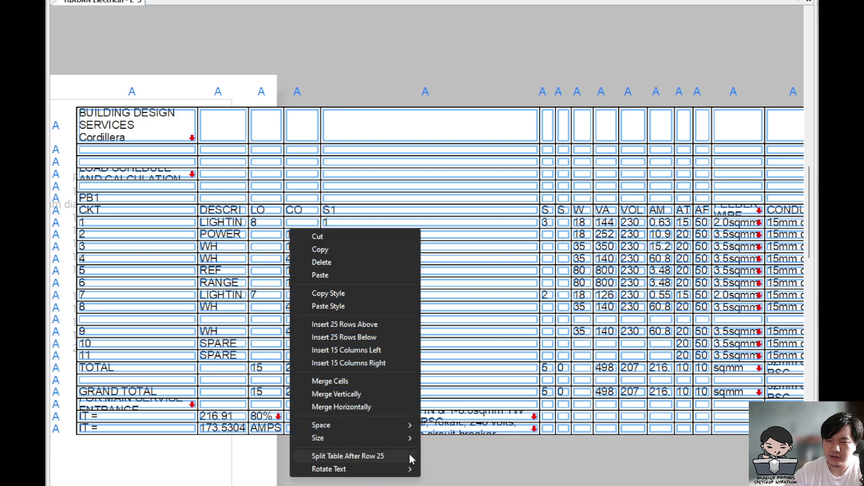
{"action": "mouse_move", "coordinate": [396, 439]}
{"action": "left_click", "coordinate": [457, 438]}
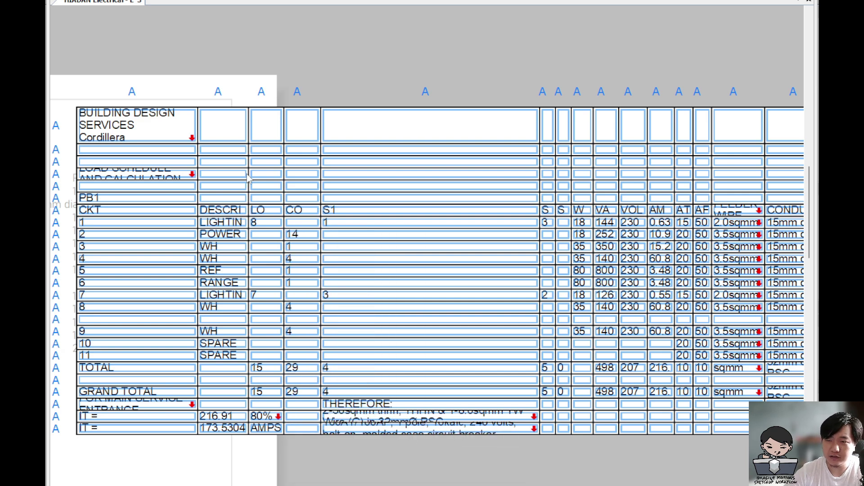
{"action": "scroll", "coordinate": [306, 272], "scroll_direction": "down", "scroll_amount": 3}
{"action": "scroll", "coordinate": [306, 272], "scroll_direction": "up", "scroll_amount": 2}
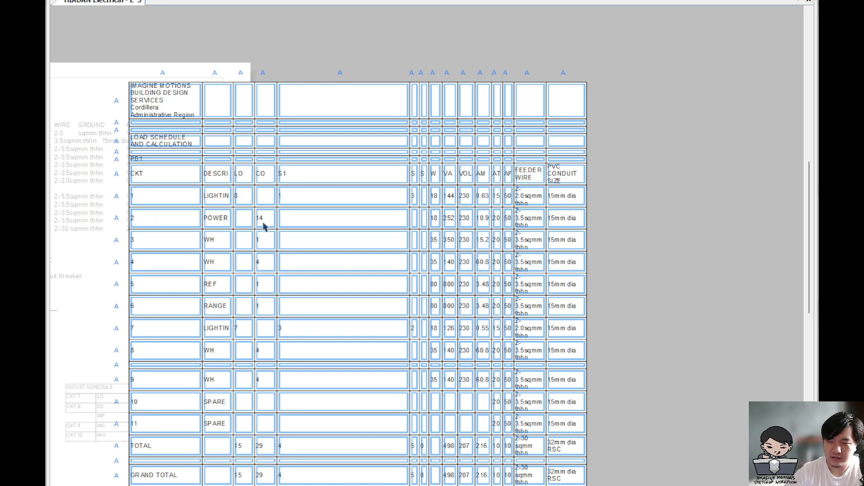
- Try to fit all the table's column widths to their text and undo both the column and row fitting
{"action": "right_click", "coordinate": [261, 221]}
{"action": "mouse_move", "coordinate": [372, 428]}
{"action": "left_click", "coordinate": [419, 445]}
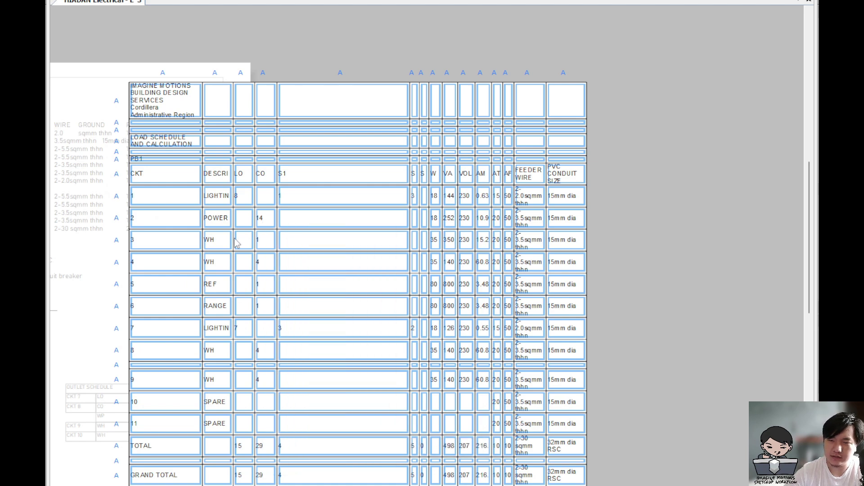
{"action": "scroll", "coordinate": [409, 179], "scroll_direction": "down", "scroll_amount": 2}
{"action": "scroll", "coordinate": [443, 424], "scroll_direction": "up", "scroll_amount": 1}
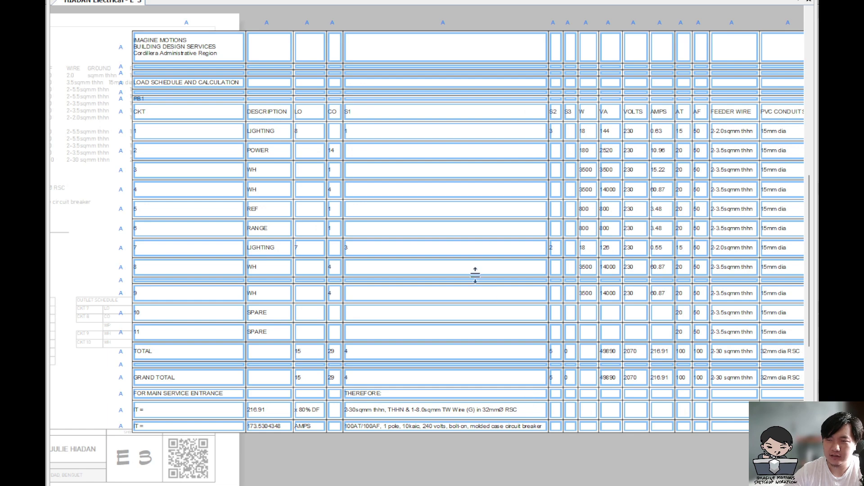
{"action": "key", "text": "ctrl+z"}
{"action": "key", "text": "ctrl+z"}
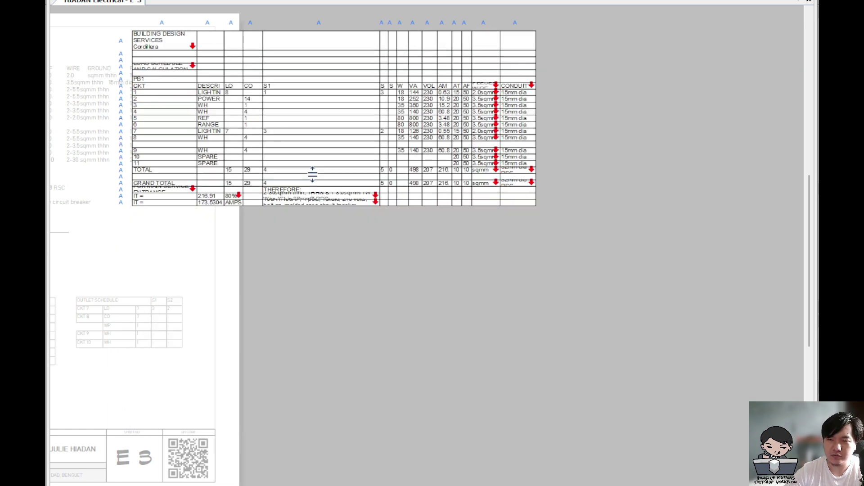
- Merge the cells from the S1 column through the conduit size column in each of the two rows below THEREFORE
{"action": "scroll", "coordinate": [315, 185], "scroll_direction": "up", "scroll_amount": 4}
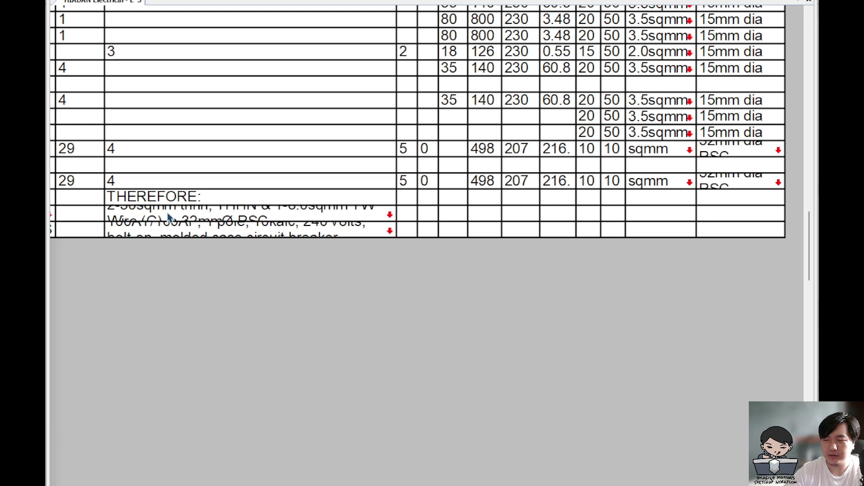
{"action": "left_click_drag", "start_coordinate": [169, 217], "coordinate": [728, 219]}
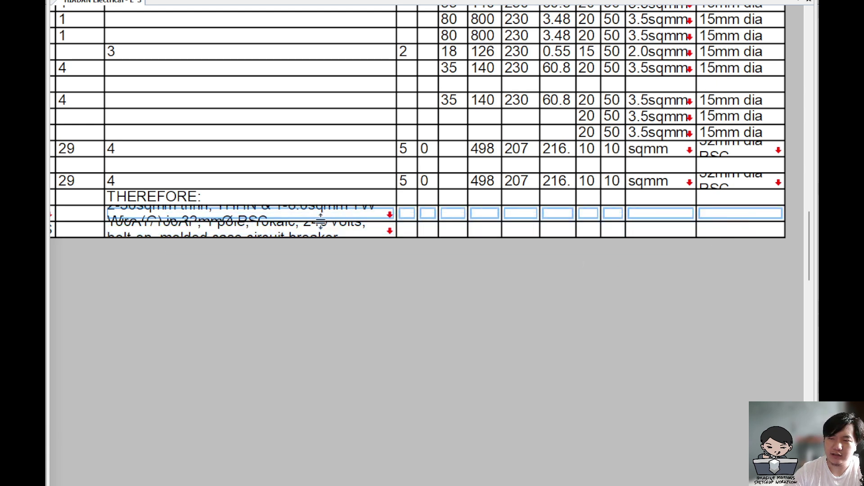
{"action": "right_click", "coordinate": [536, 215]}
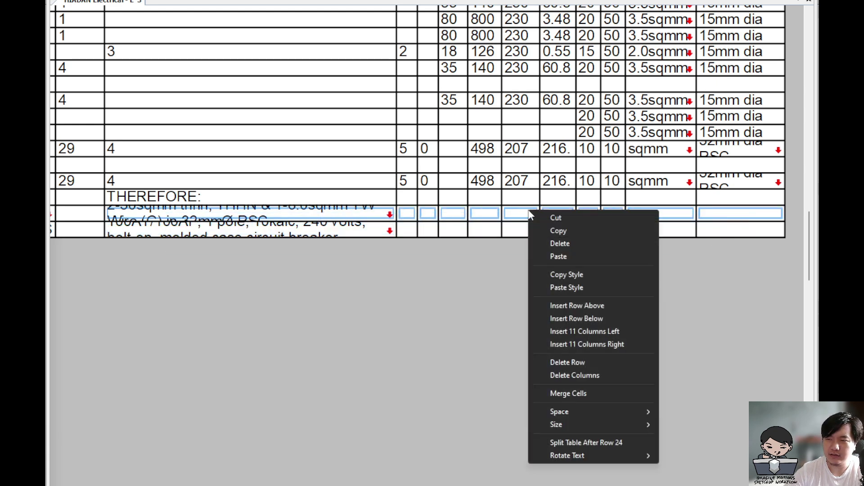
{"action": "left_click", "coordinate": [589, 393]}
{"action": "left_click_drag", "start_coordinate": [225, 232], "coordinate": [725, 235]}
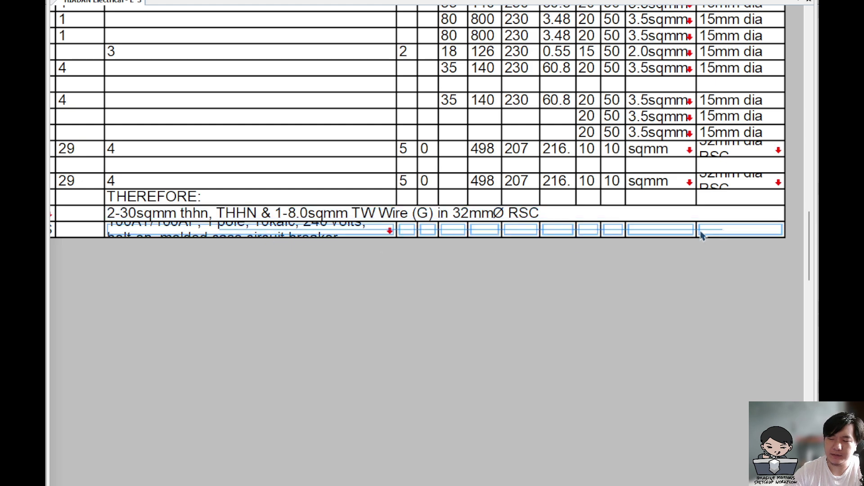
{"action": "right_click", "coordinate": [657, 234]}
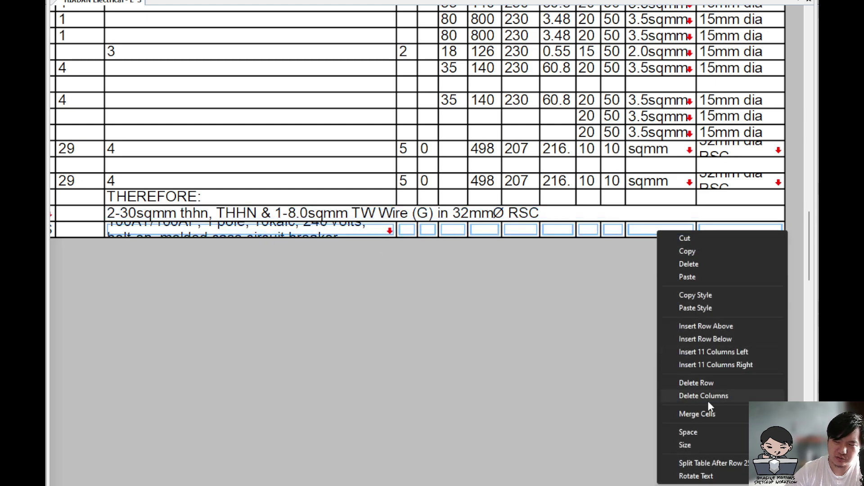
{"action": "left_click", "coordinate": [706, 416]}
{"action": "scroll", "coordinate": [384, 211], "scroll_direction": "down", "scroll_amount": 5}
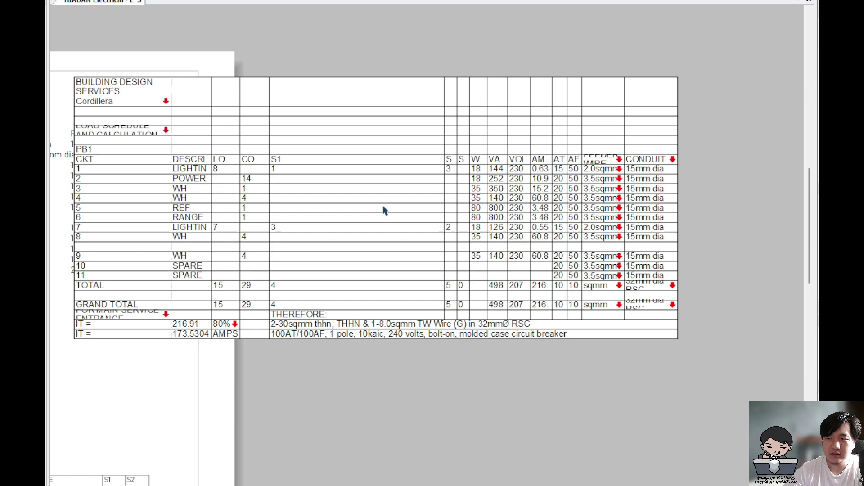
- Select the edited load schedule table and examine its headings and cell text at closer magnification
{"action": "left_click", "coordinate": [377, 143]}
{"action": "scroll", "coordinate": [404, 191], "scroll_direction": "up", "scroll_amount": 2}
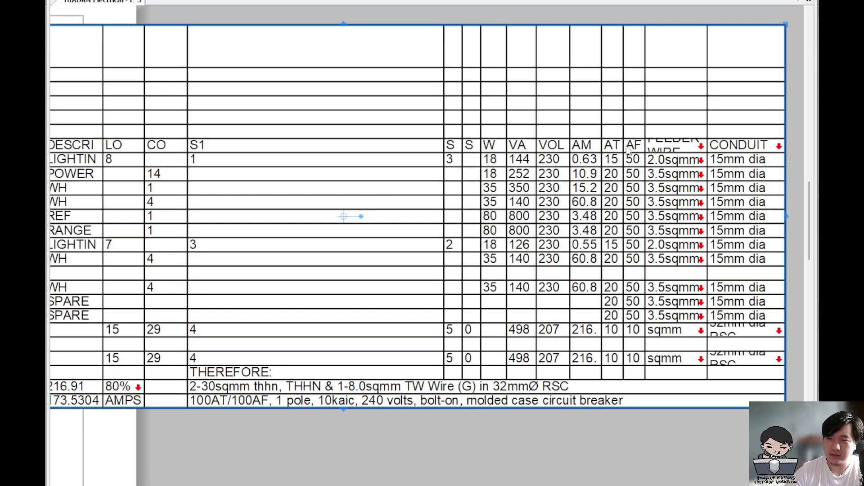
{"action": "scroll", "coordinate": [469, 160], "scroll_direction": "up", "scroll_amount": 2}
{"action": "scroll", "coordinate": [469, 160], "scroll_direction": "down", "scroll_amount": 3}
{"action": "middle_click_drag", "start_coordinate": [321, 197], "coordinate": [490, 254]}
{"action": "scroll", "coordinate": [208, 175], "scroll_direction": "up", "scroll_amount": 3}
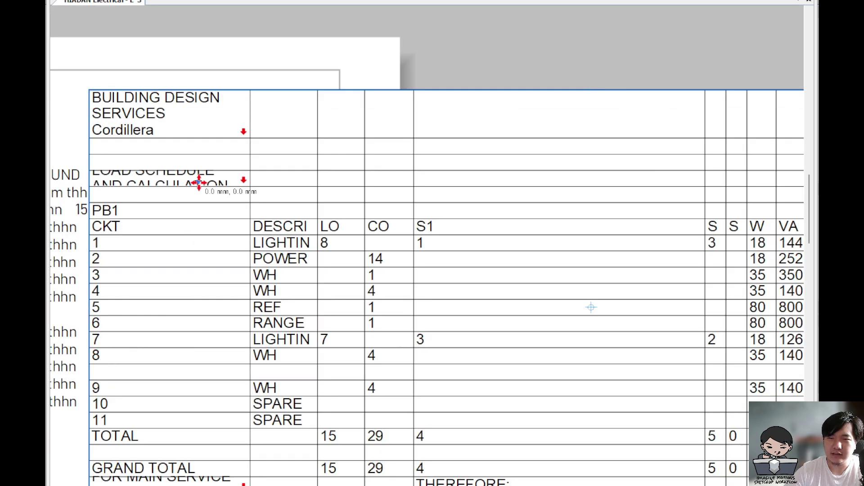
- Merge the LOAD SCHEDULE AND CALCULATION title cell with the cells beside it through the S1 column
{"action": "left_click_drag", "start_coordinate": [187, 185], "coordinate": [627, 179]}
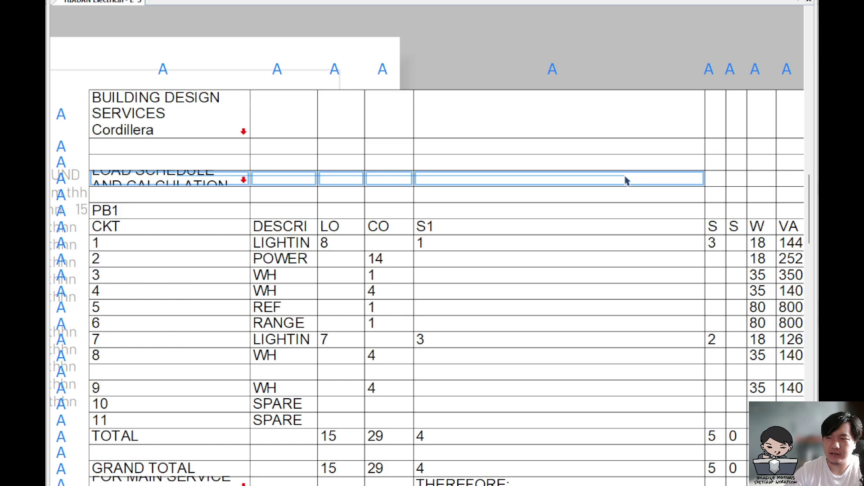
{"action": "right_click", "coordinate": [625, 180]}
{"action": "left_click", "coordinate": [664, 359]}
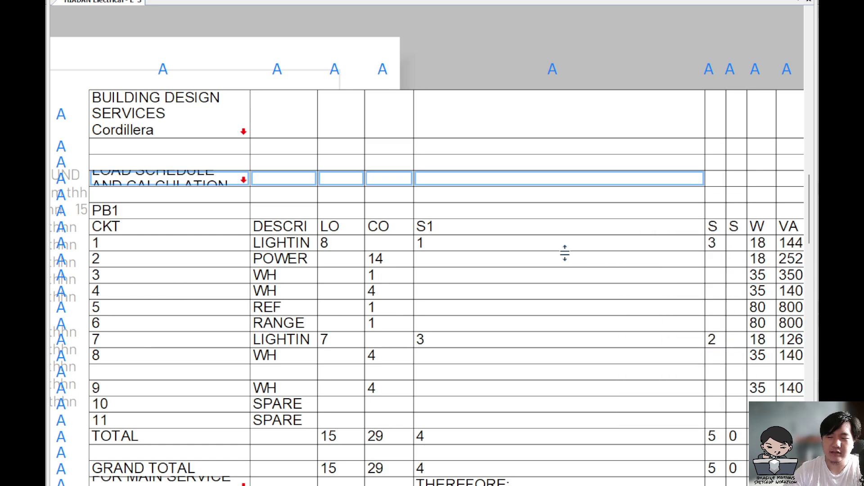
{"action": "scroll", "coordinate": [495, 197], "scroll_direction": "down", "scroll_amount": 1}
{"action": "scroll", "coordinate": [494, 193], "scroll_direction": "down", "scroll_amount": 1}
{"action": "middle_click_drag", "start_coordinate": [435, 158], "coordinate": [418, 158]}
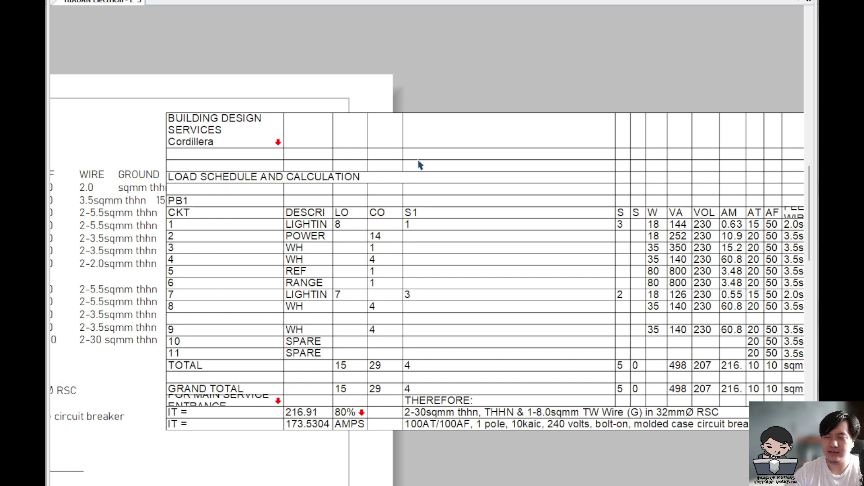
{"action": "scroll", "coordinate": [418, 164], "scroll_direction": "down", "scroll_amount": 1}
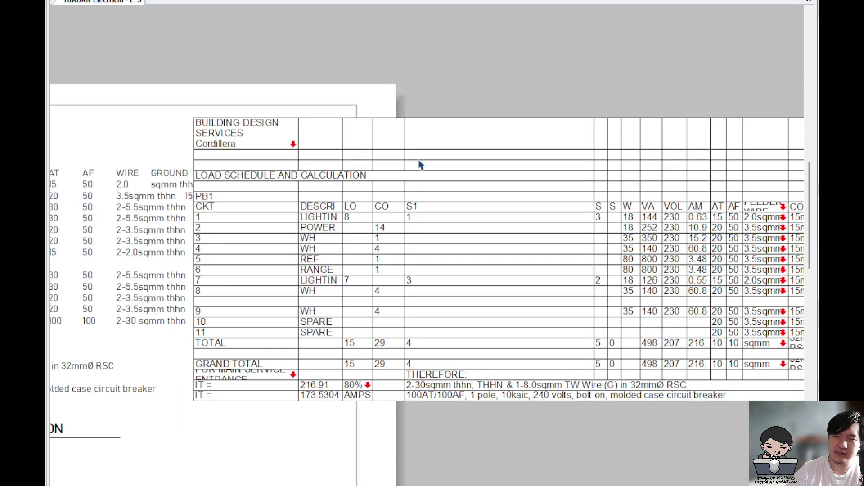
- Merge all cells of the table's first row, which holds the BUILDING DESIGN SERVICES heading, across the full table width
{"action": "middle_click_drag", "start_coordinate": [393, 167], "coordinate": [280, 186]}
{"action": "left_click", "coordinate": [189, 165]}
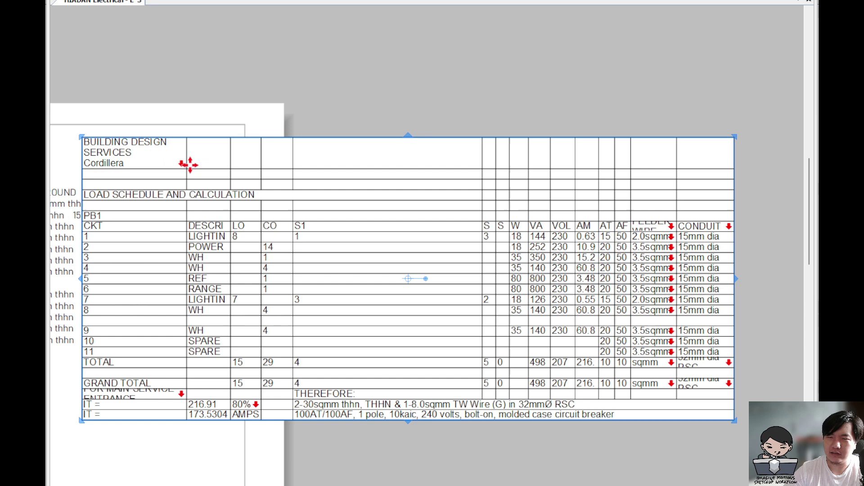
{"action": "double_click", "coordinate": [155, 158]}
{"action": "left_click_drag", "start_coordinate": [155, 158], "coordinate": [699, 157]}
{"action": "right_click", "coordinate": [698, 157]}
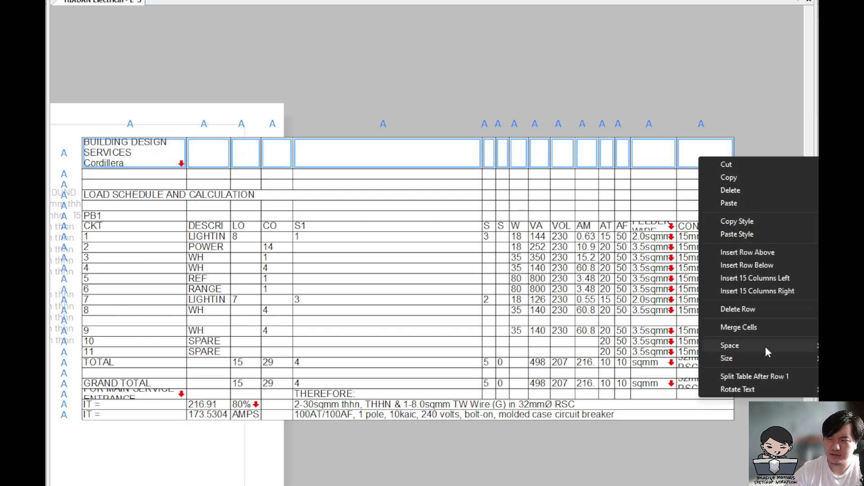
{"action": "left_click", "coordinate": [765, 327]}
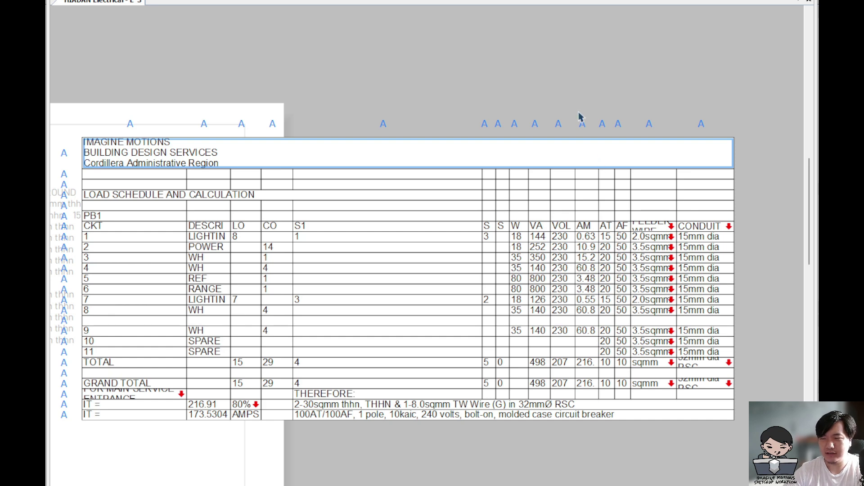
{"action": "left_click", "coordinate": [589, 79]}
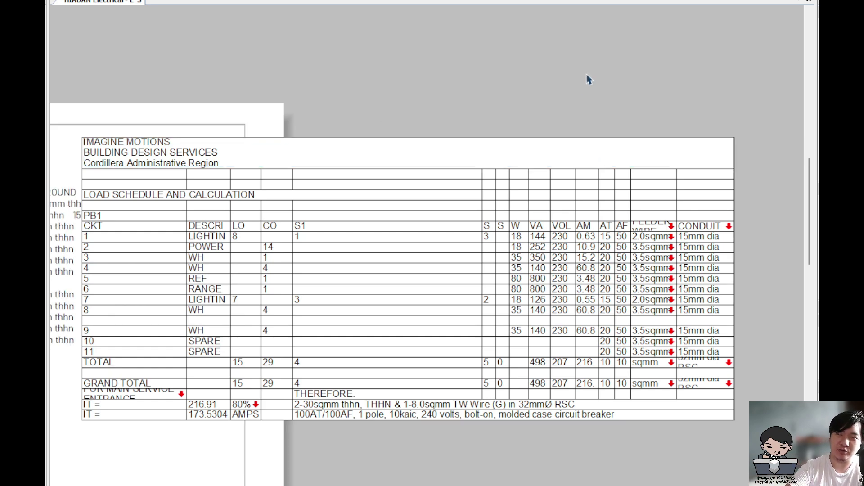